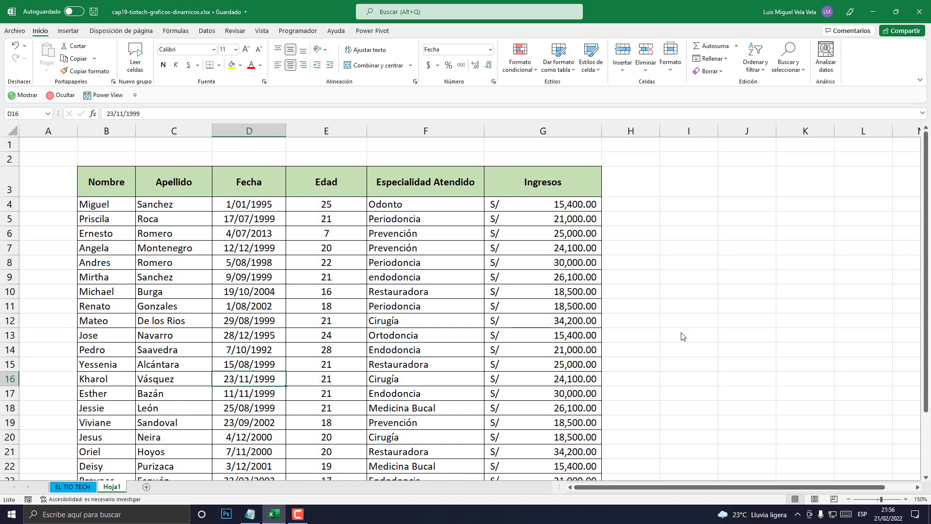
Look over the patient table, selecting the Nombre header and the dates in column D.
scroll(492, 331, "down", 4)
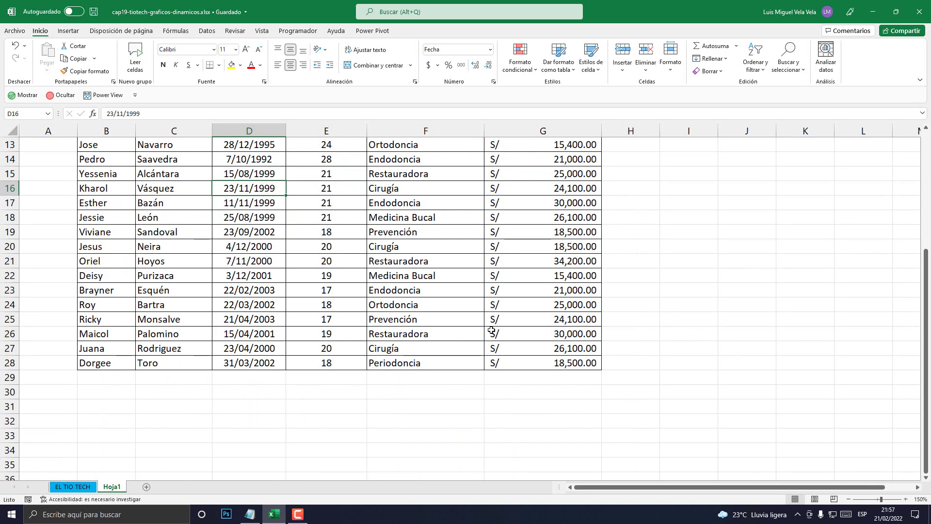
scroll(492, 332, "up", 4)
left_click(103, 177)
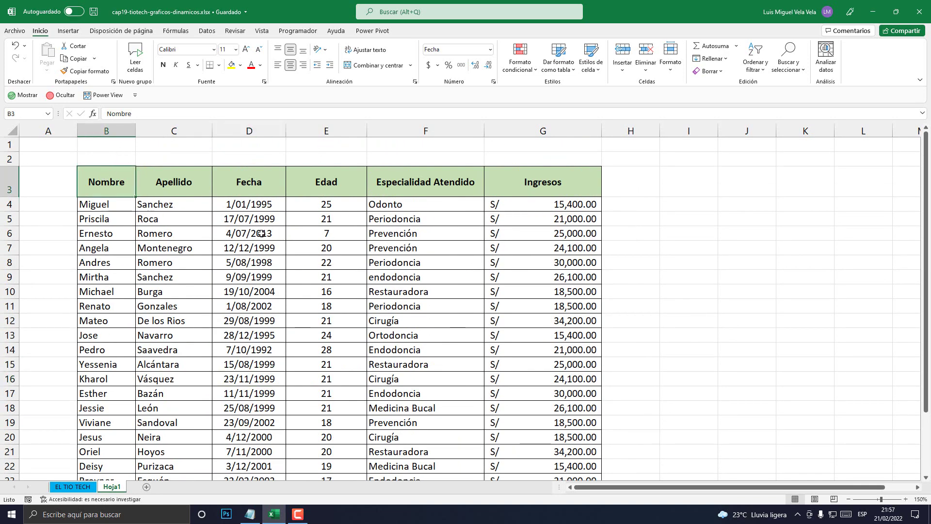
scroll(483, 429, "down", 4)
mouse_move(550, 363)
left_mouse_down()
mouse_move(182, 48)
mouse_move(114, 180)
left_mouse_up()
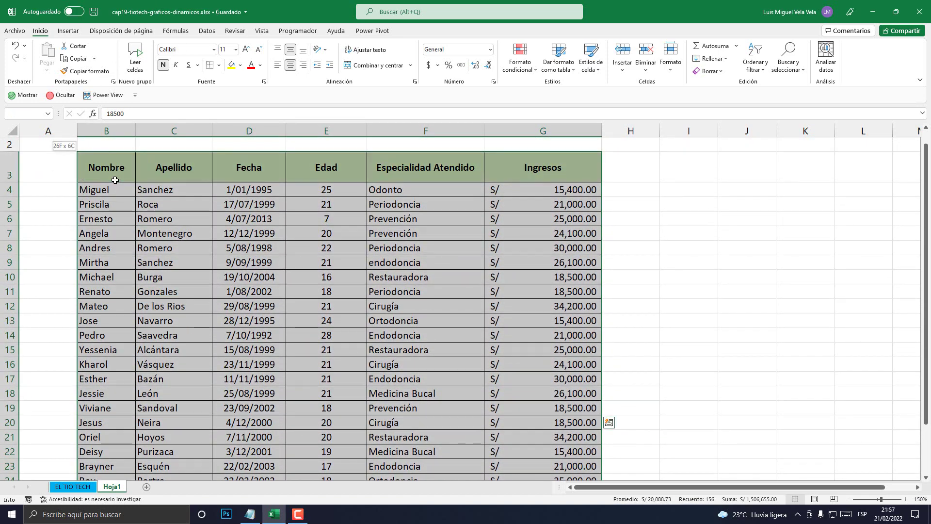
left_click(262, 250)
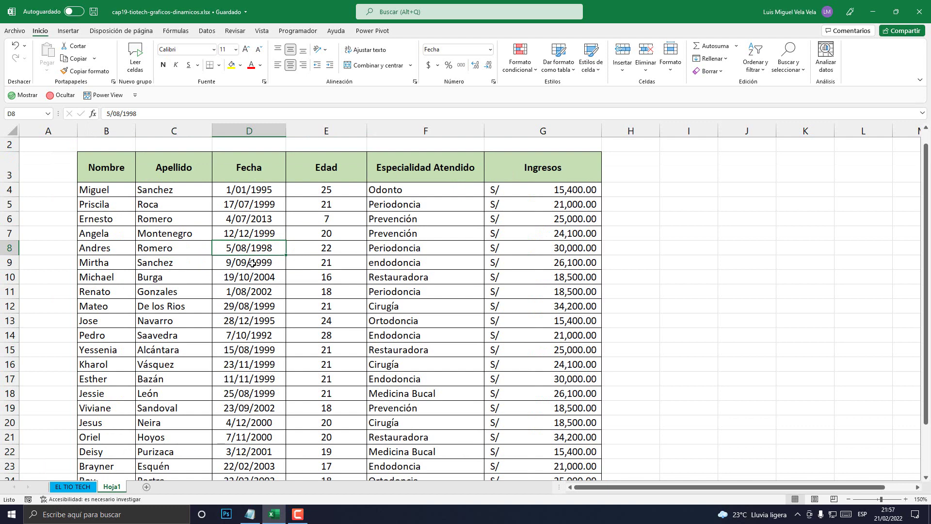
left_click(261, 288)
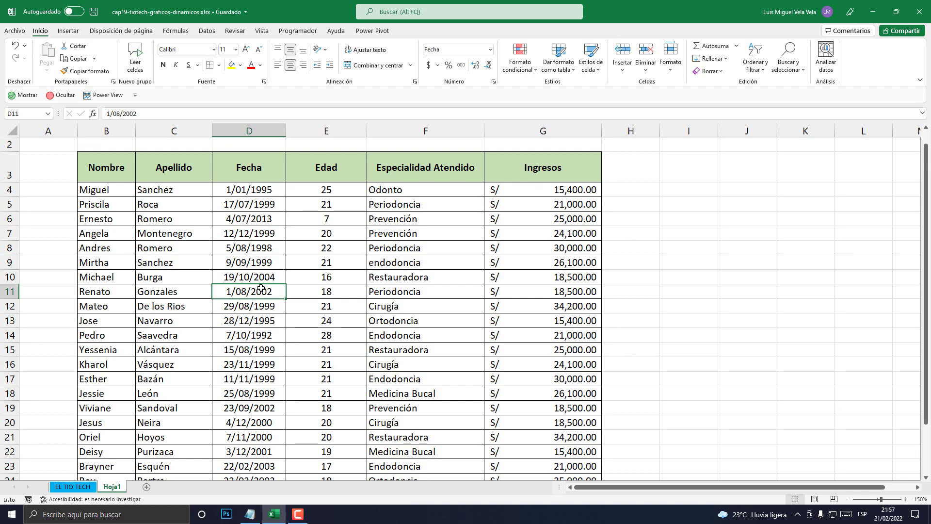
scroll(281, 315, "up", 1)
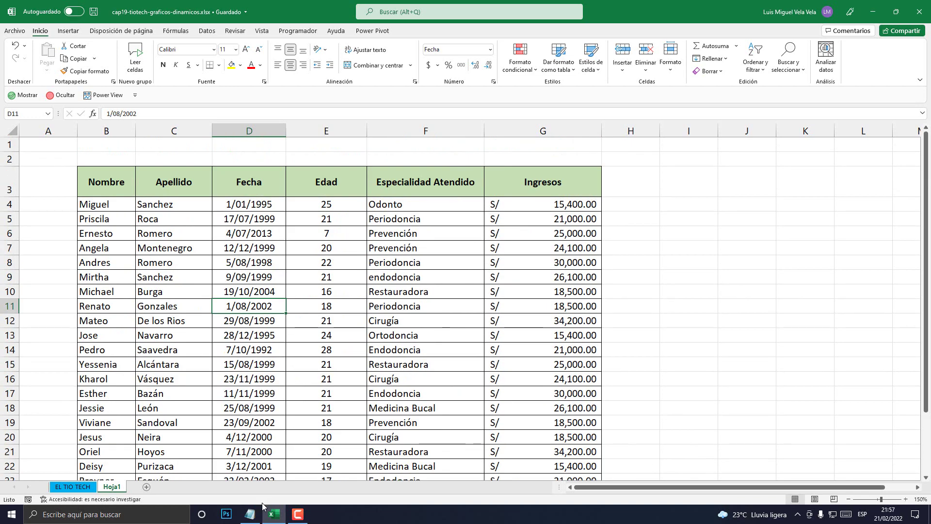
In a new Notepad note, type '1.- Creación de un gráfico dinámico desde una tabla dinámica'.
left_click(250, 514)
left_click_drag(341, 2, 340, 261)
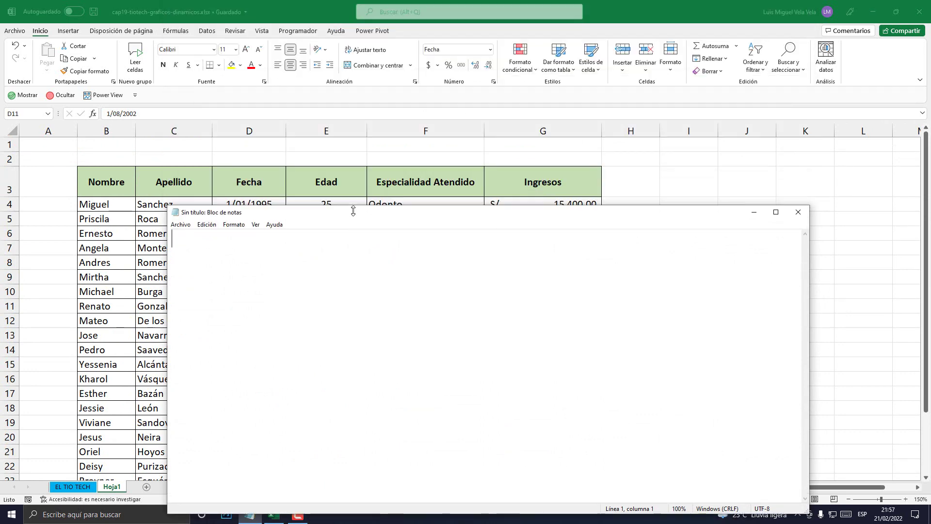
type("12")
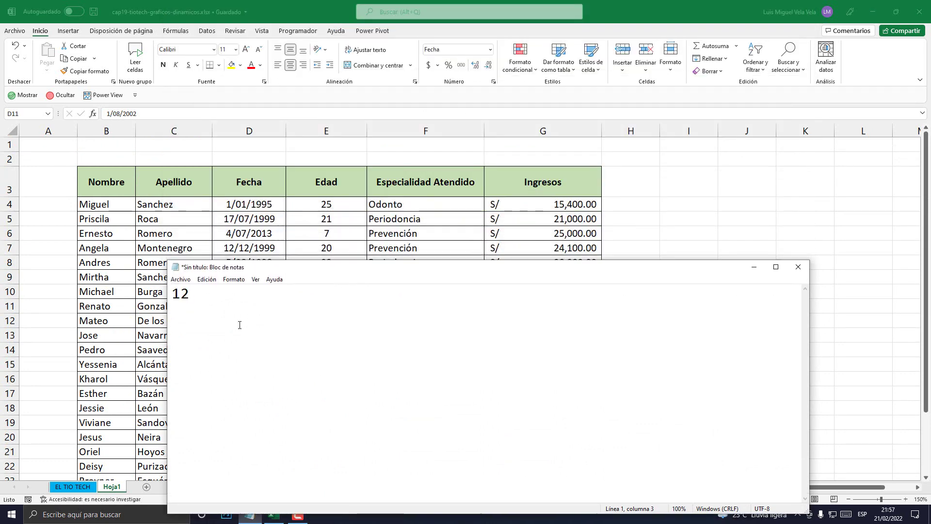
key("BackSpace")
key("BackSpace")
type("1.")
type("- Creac")
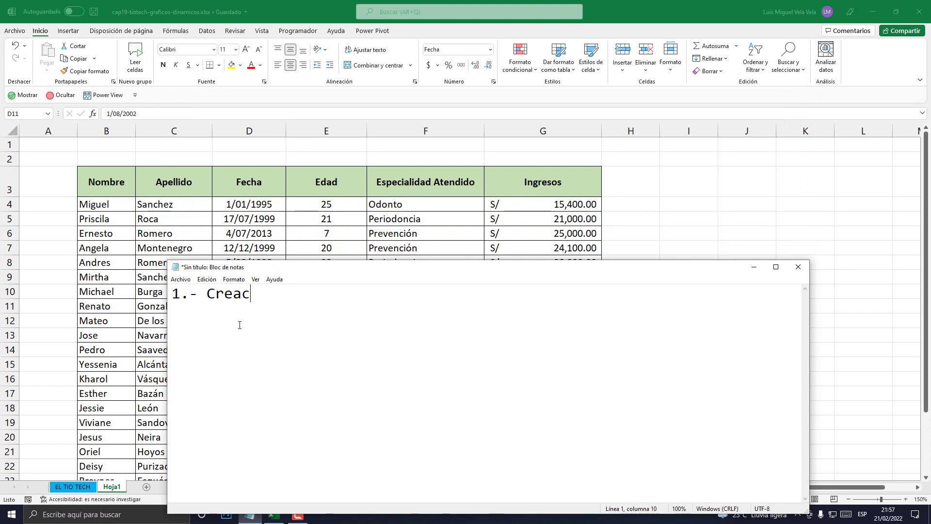
type("ión de un gr")
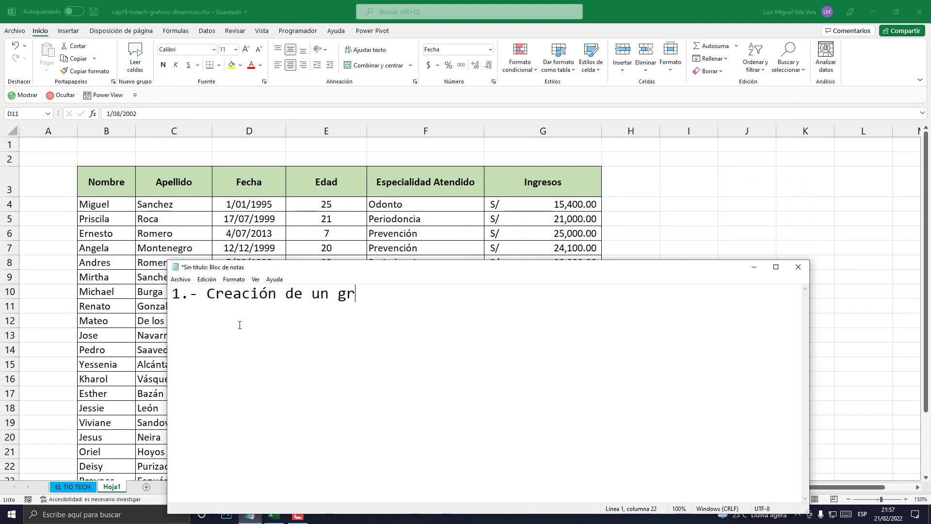
type("áfico dinámico ")
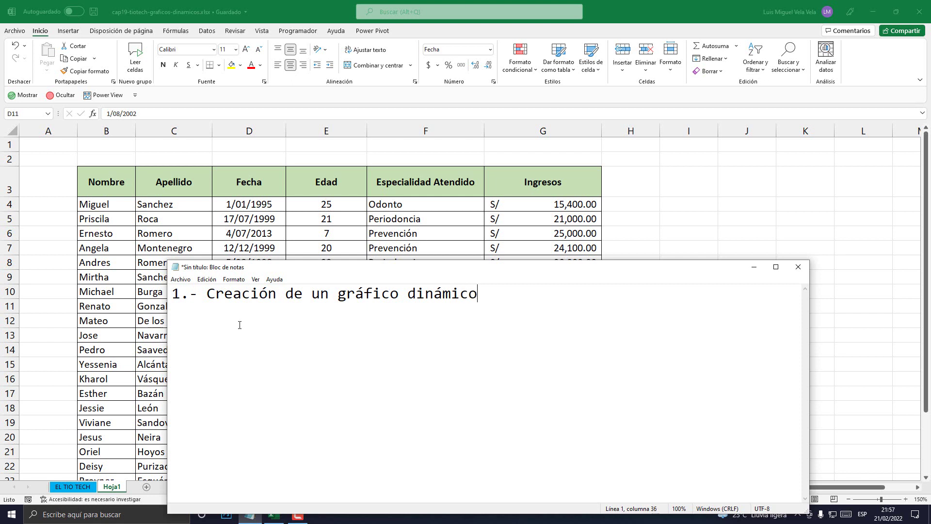
type("desde una tabla")
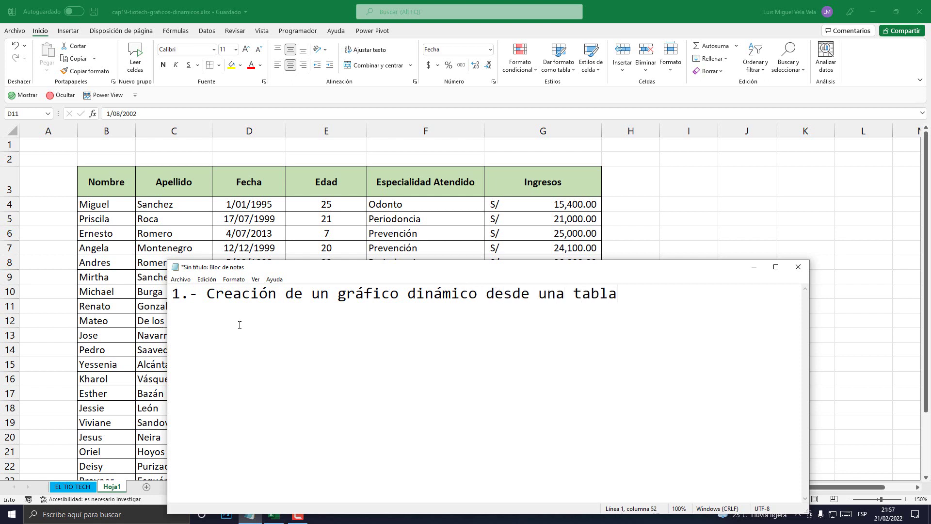
type(" dinámica")
Add the line '2.- Crear nuestros gráficos dinámicos sin tener una tabla dinámica' below it.
left_click_drag(715, 305, 160, 294)
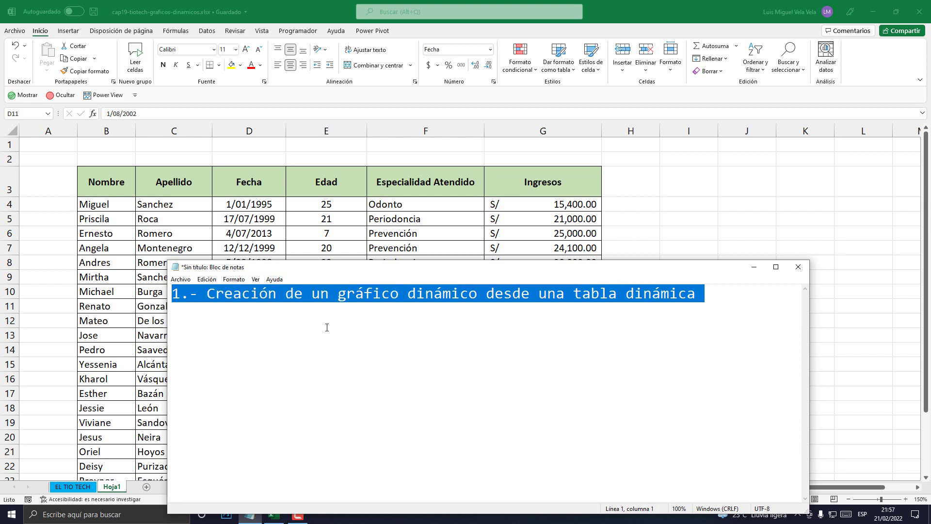
left_click(344, 328)
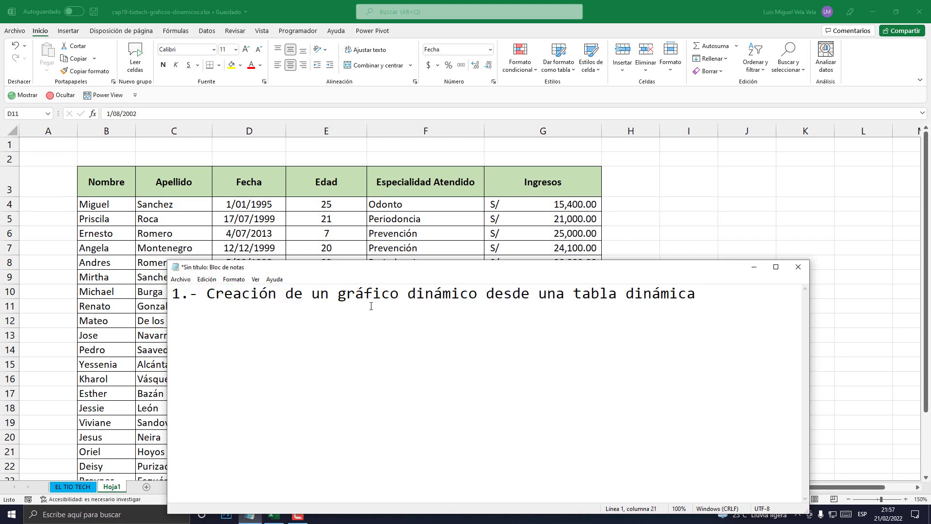
mouse_move(728, 332)
left_mouse_down()
mouse_move(386, 318)
mouse_move(170, 296)
left_mouse_up()
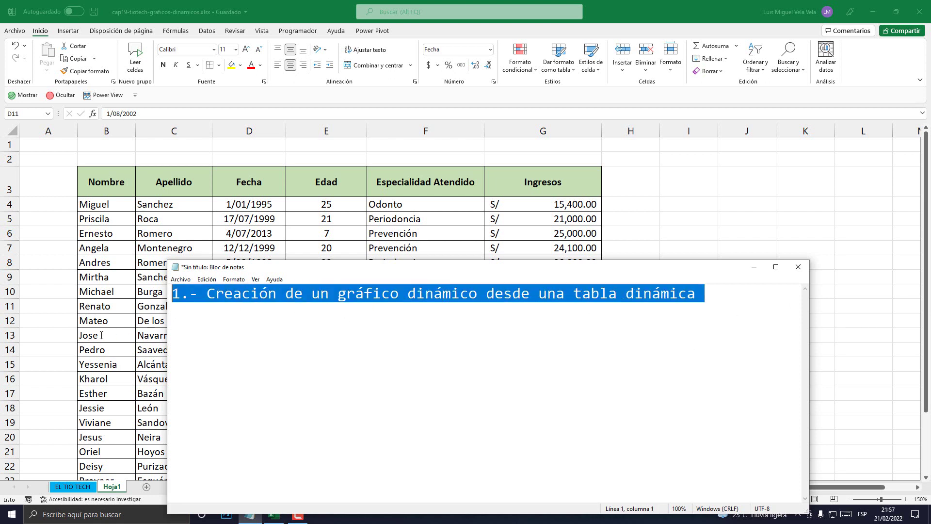
left_click(346, 327)
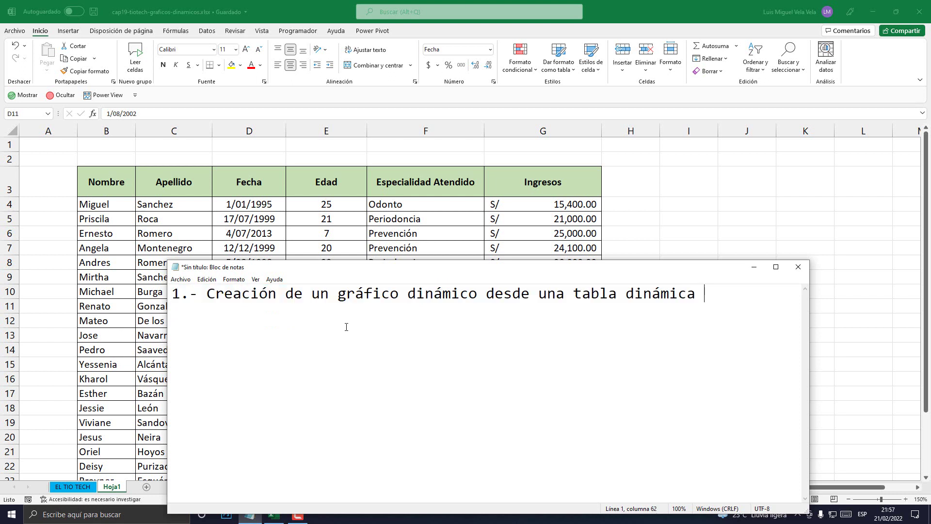
type("2.- ")
type("Crear nuestrois")
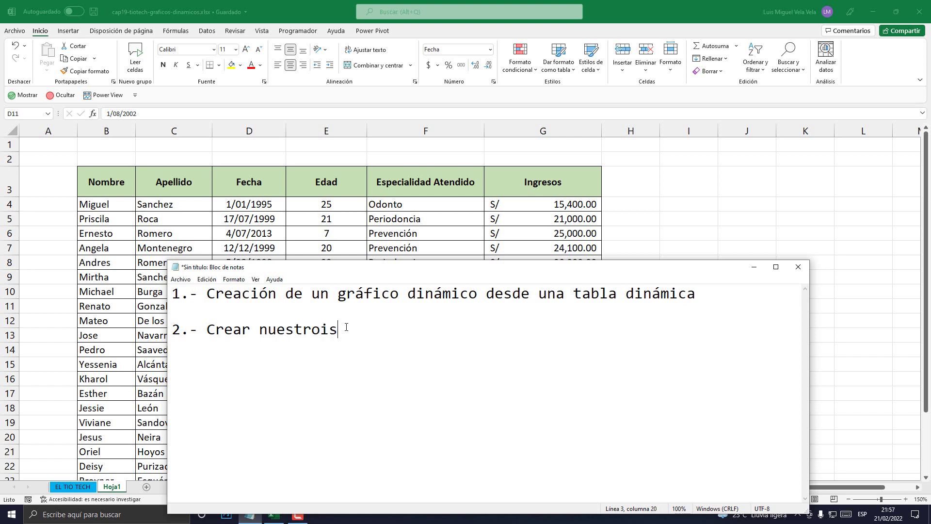
key("BackSpace")
key("BackSpace")
type("s gráficos din")
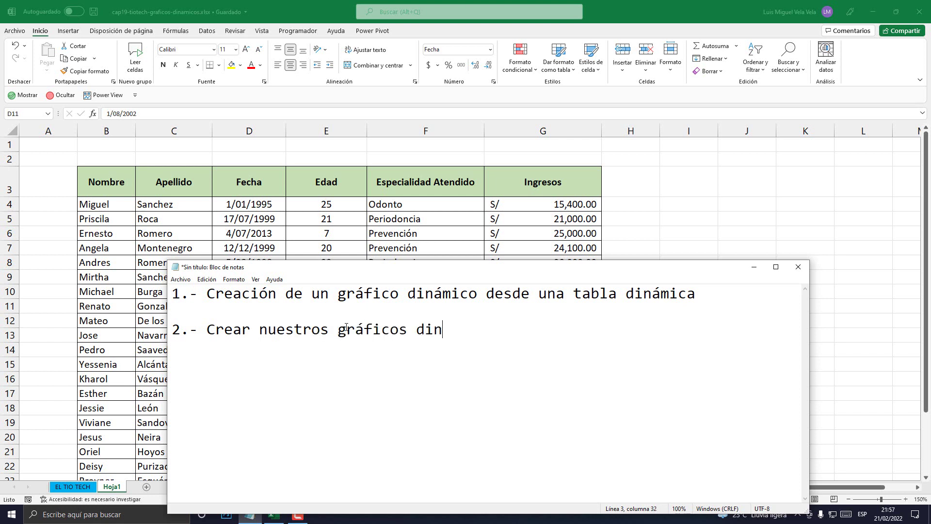
type("ámicos ")
type("sin tener una tabla di")
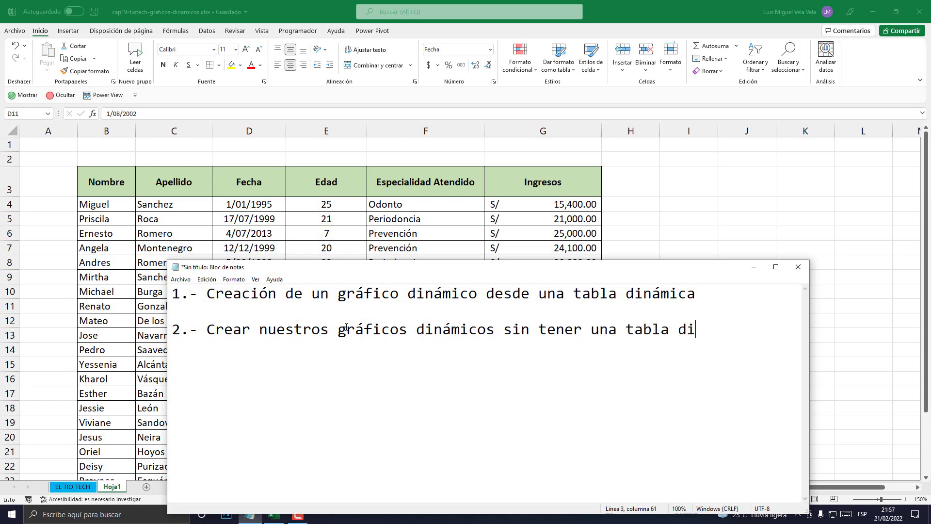
type("námica")
Highlight the outline lines, then return to the Excel workbook.
left_click_drag(733, 336, 82, 334)
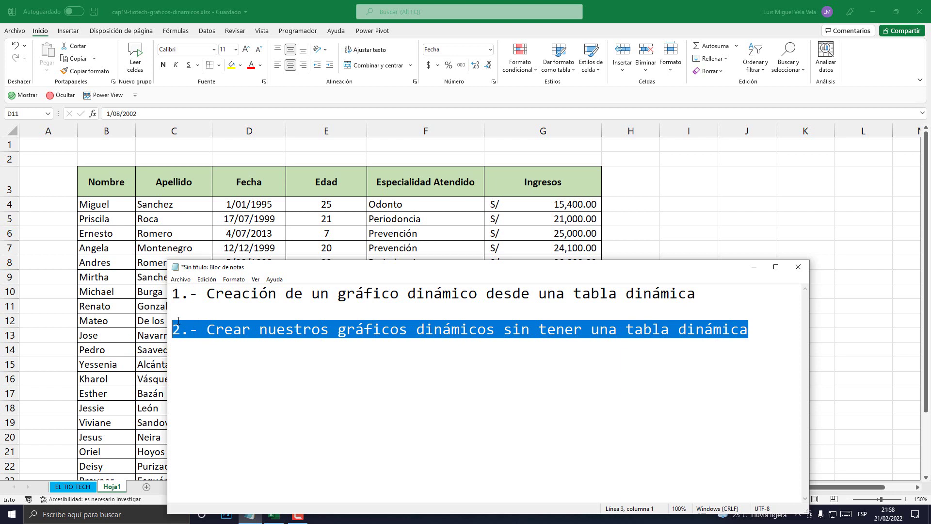
left_click(508, 305)
left_click_drag(709, 295, 111, 278)
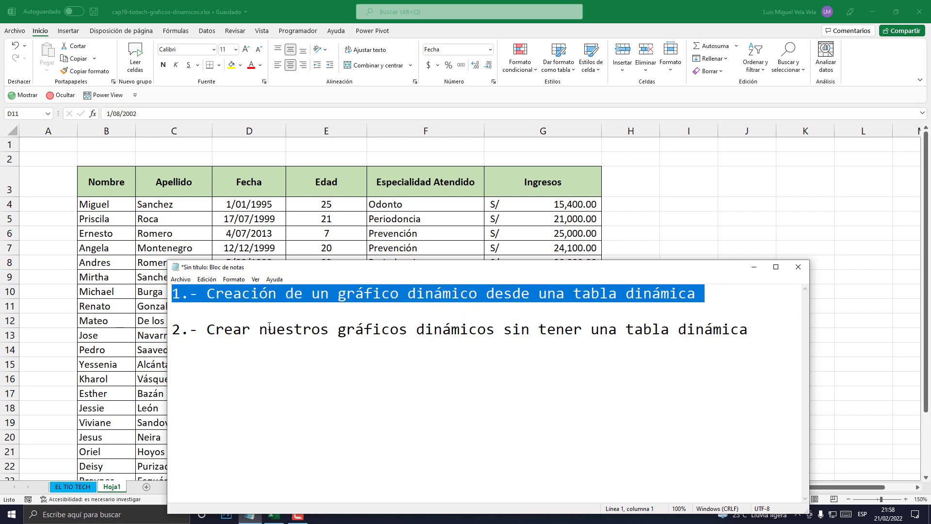
key("alt+Tab")
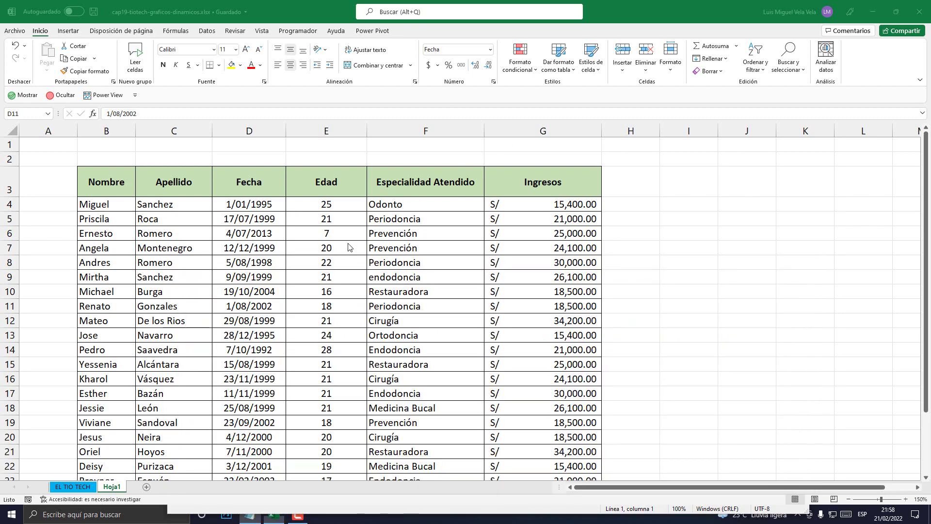
Convert the patient data B3:G28 into a formatted table, Tabla1, using Ctrl+T.
mouse_move(106, 182)
left_mouse_down()
mouse_move(500, 522)
mouse_move(482, 412)
left_mouse_up()
scroll(482, 411, "up", 2)
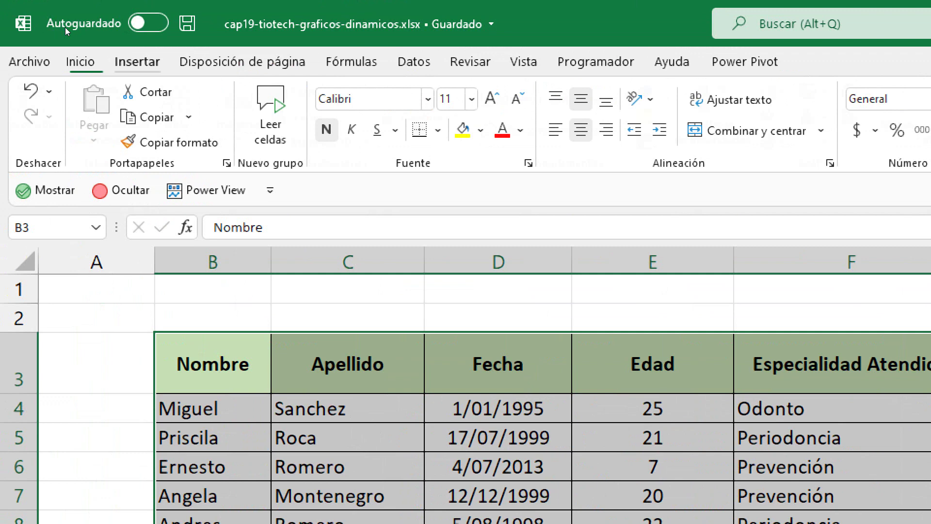
left_click(76, 32)
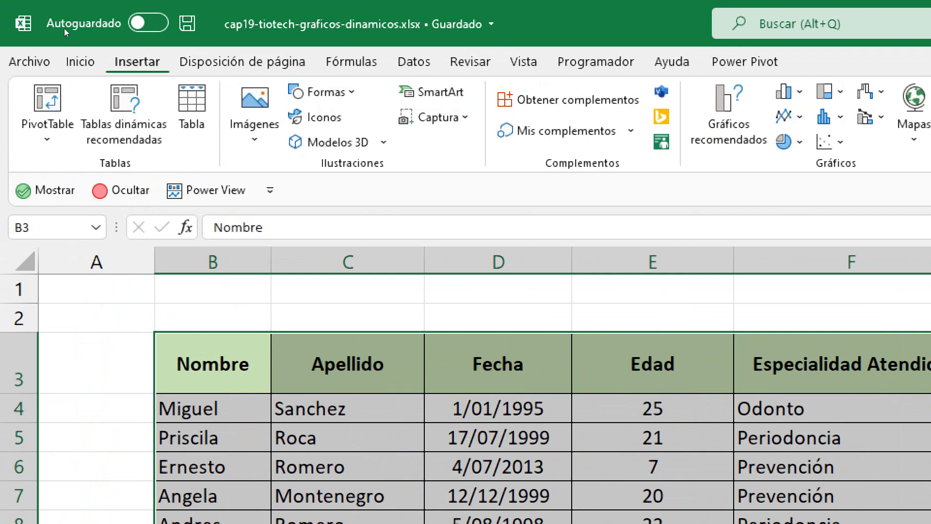
key("ctrl+t")
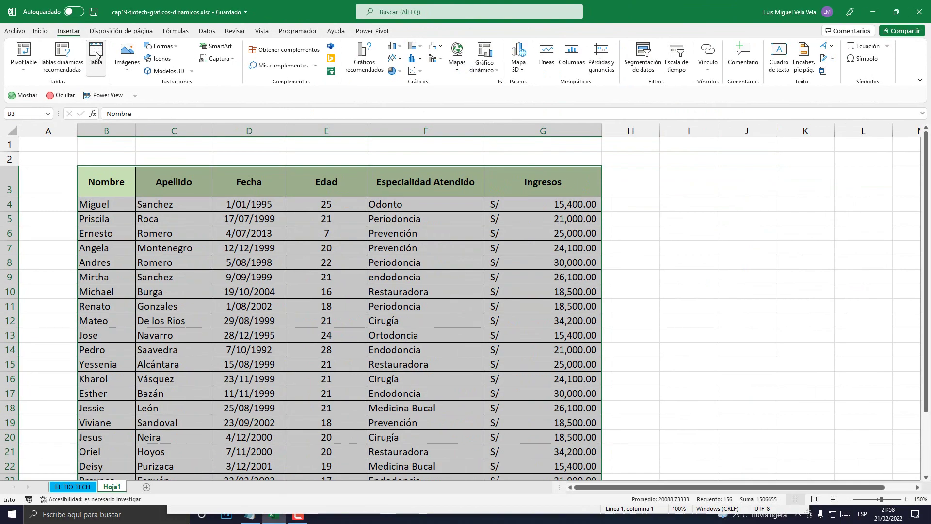
left_click(97, 53)
left_click(445, 271)
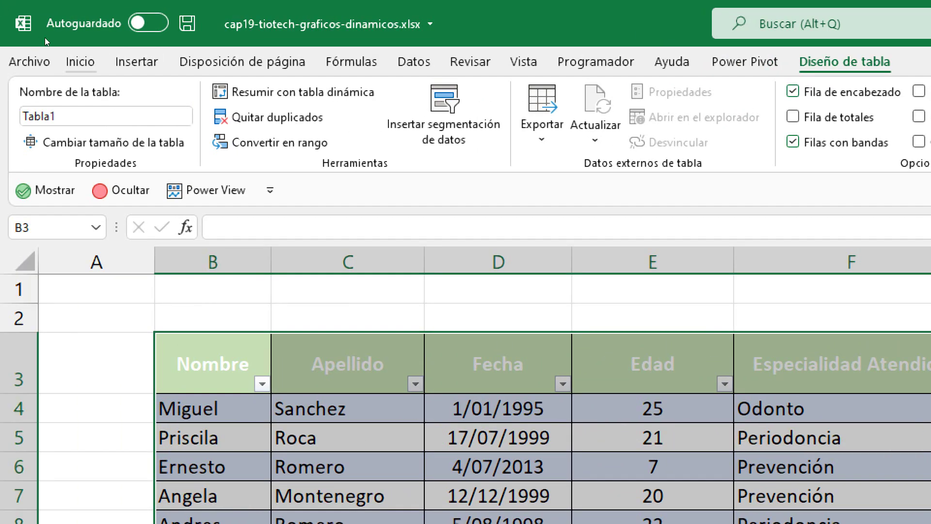
left_click(136, 62)
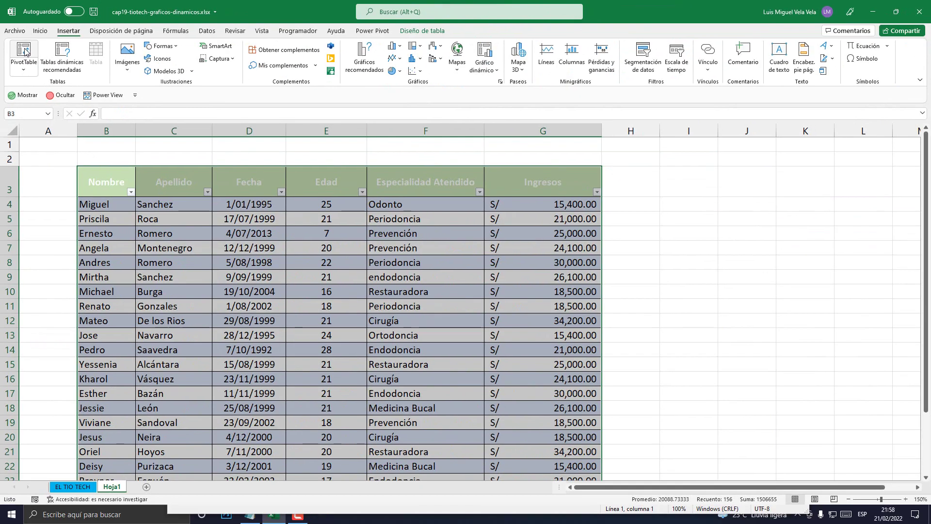
Create a pivot table on a new sheet summing Ingresos by Especialidad Atendido.
left_click(24, 50)
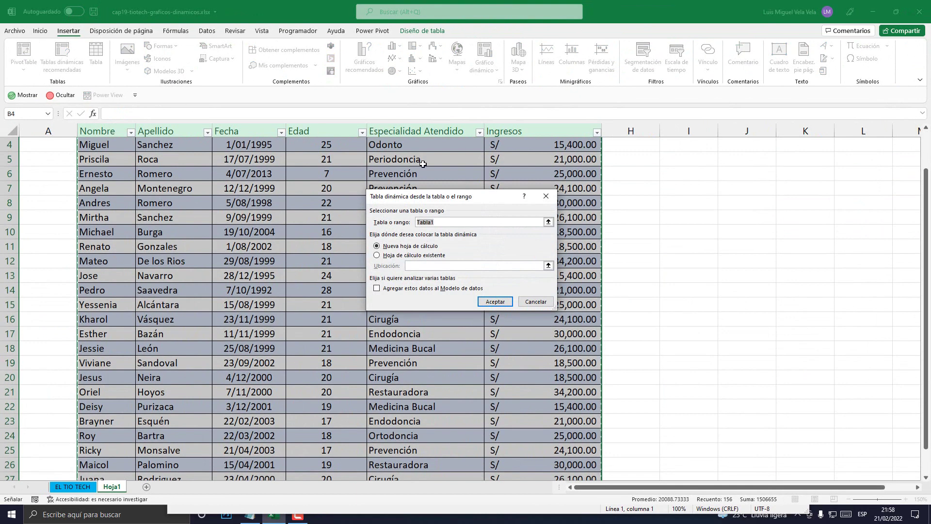
left_click(495, 304)
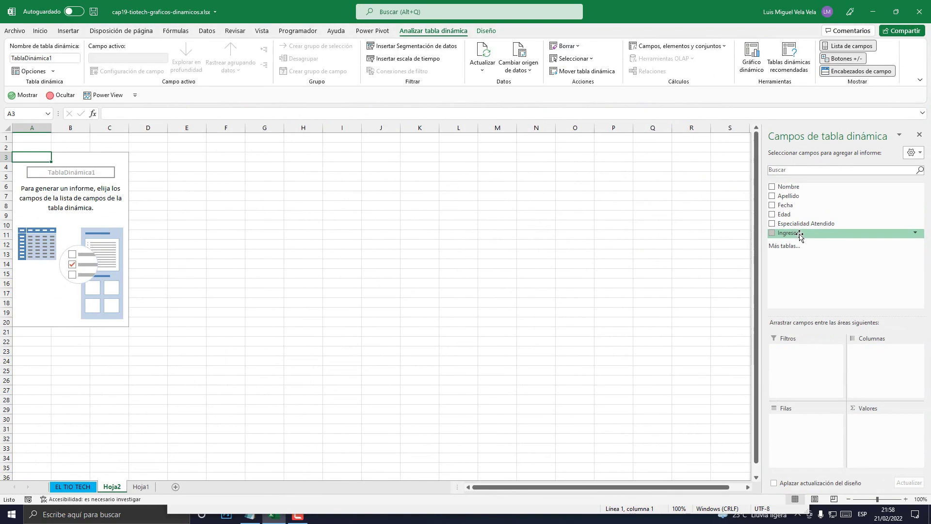
mouse_move(797, 232)
left_mouse_down()
mouse_move(886, 410)
mouse_move(878, 409)
left_mouse_up()
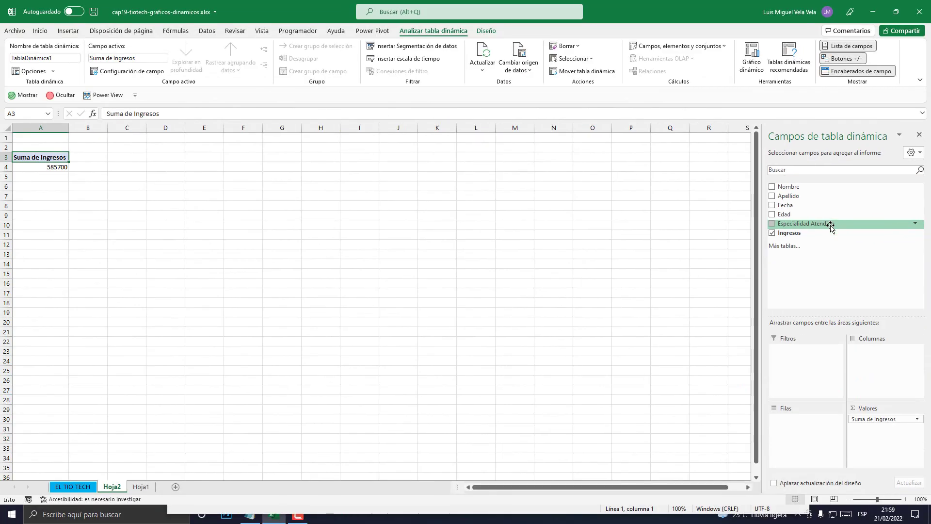
left_click_drag(830, 226, 800, 421)
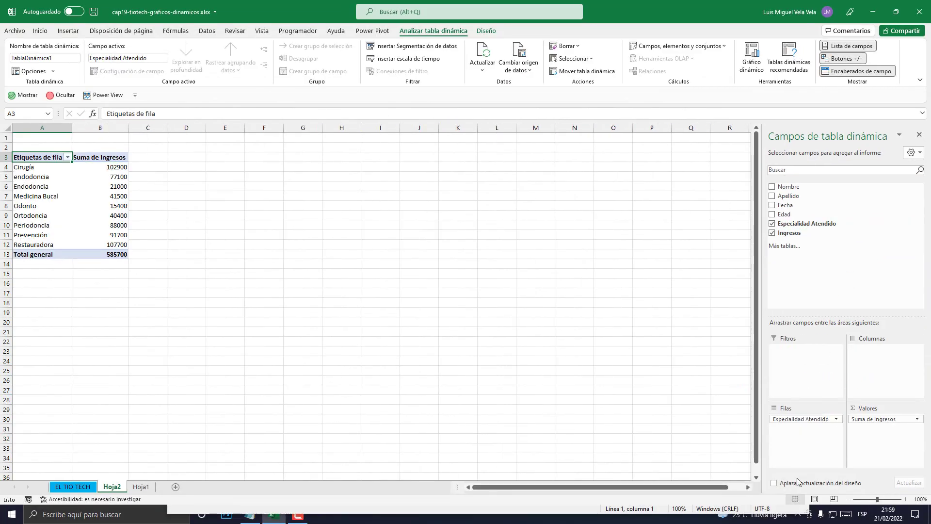
Zoom the pivot sheet to 200% and select the specialty rows, including Ortodoncia.
left_click(906, 500)
scroll(314, 302, "up", 2)
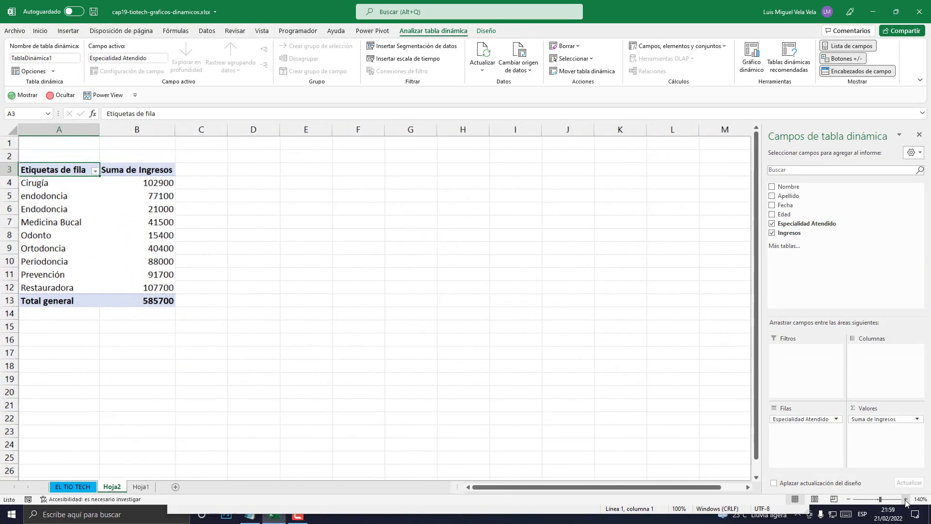
scroll(314, 302, "up", 1)
scroll(314, 302, "up", 2)
scroll(314, 302, "up", 1)
scroll(314, 302, "up", 1)
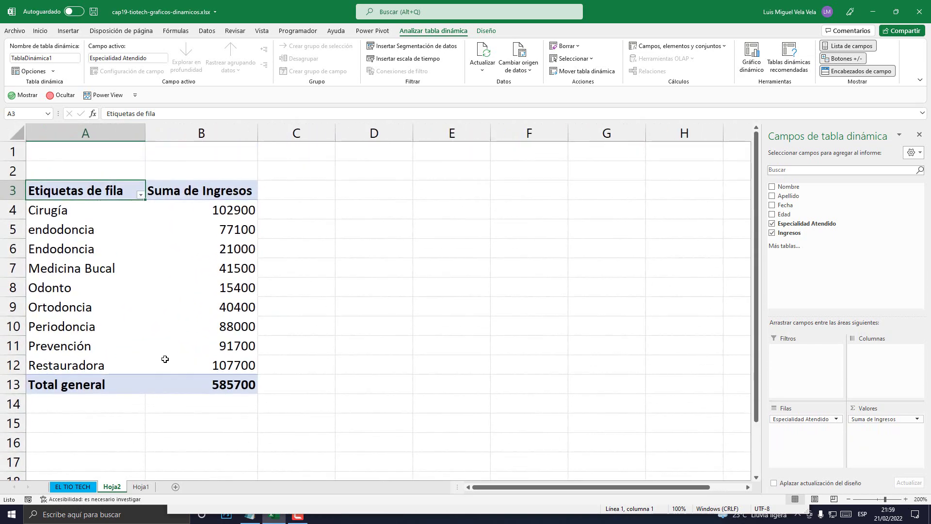
mouse_move(62, 210)
left_mouse_down()
mouse_move(206, 320)
mouse_move(206, 349)
left_mouse_up()
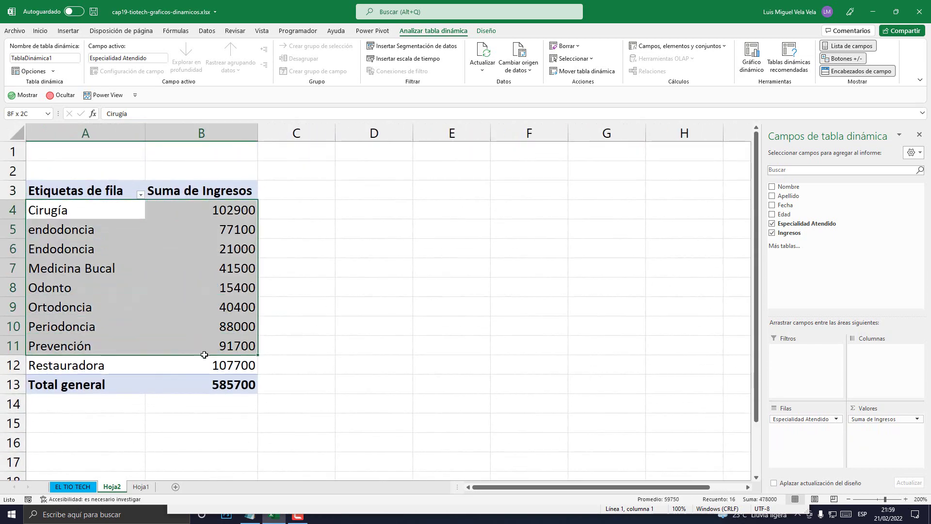
left_click(127, 300)
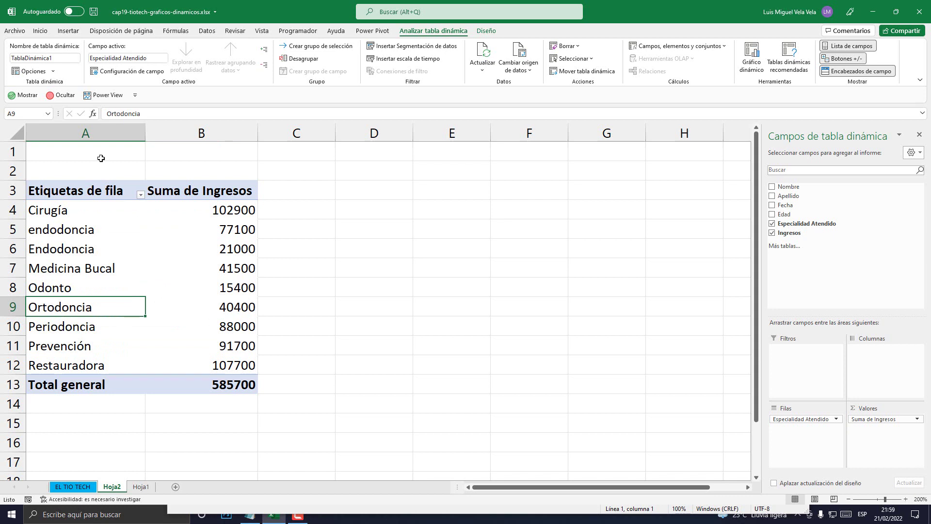
Check the sums for Medicina Bucal (41500), Ortodoncia (40400) and Odonto (15400).
mouse_move(60, 213)
left_mouse_down()
mouse_move(191, 313)
mouse_move(193, 364)
left_mouse_up()
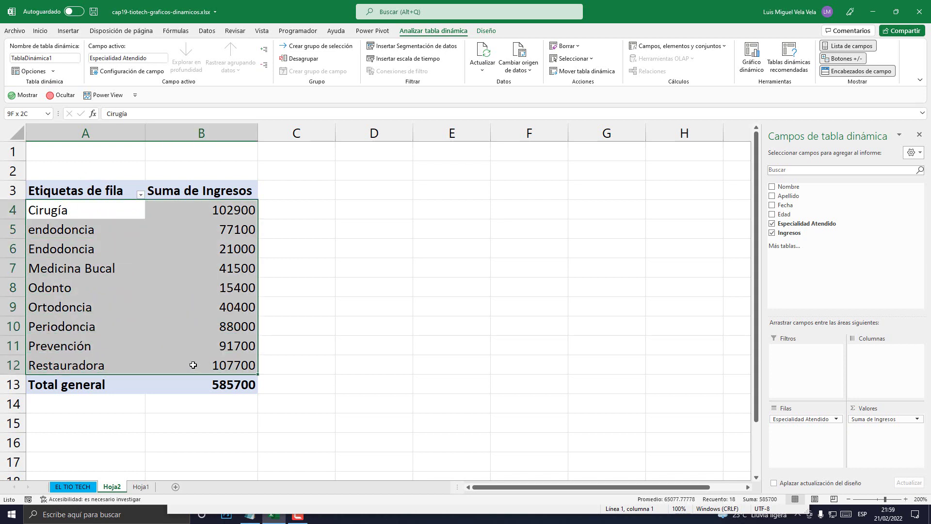
left_click(181, 275)
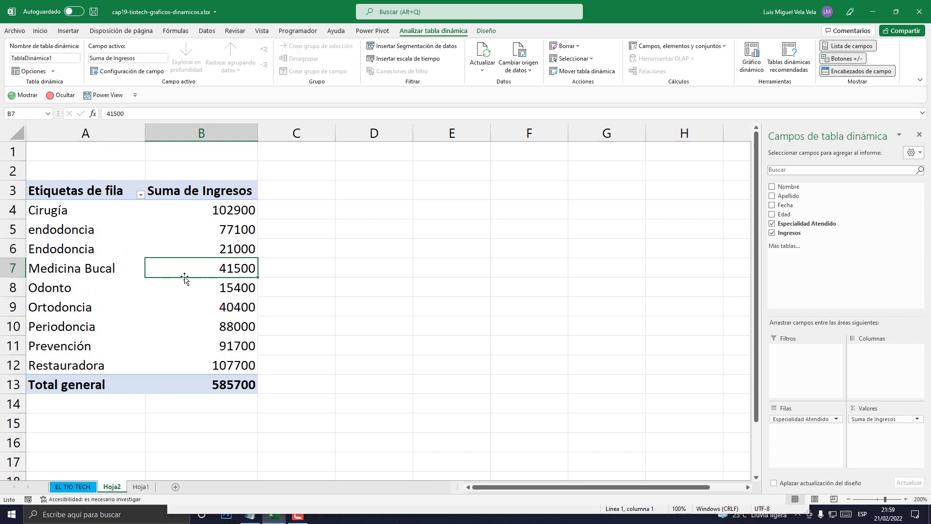
left_click(125, 265)
left_click(183, 311)
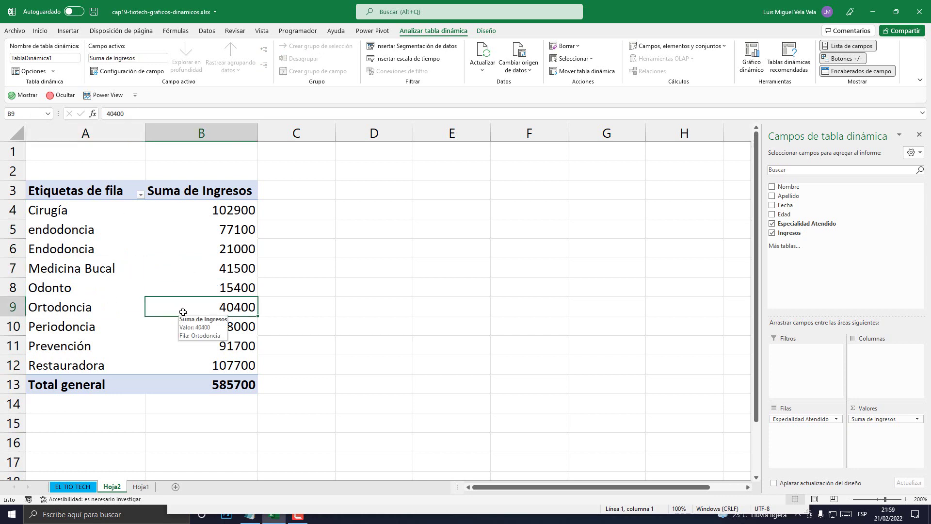
left_click(158, 289)
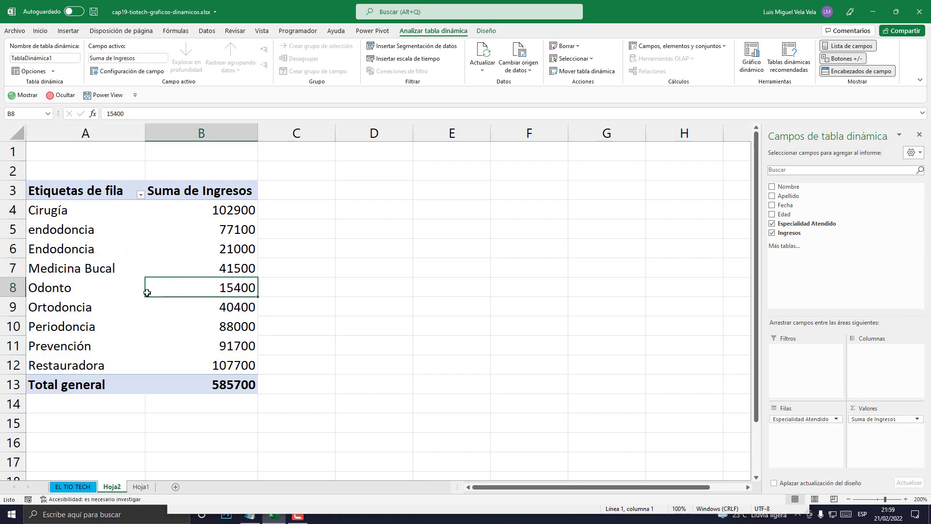
left_click(117, 273)
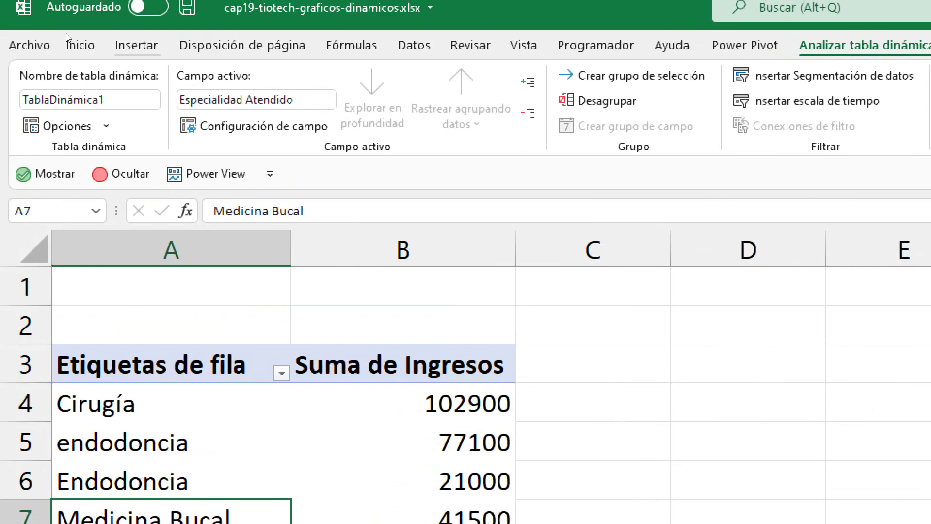
left_click(68, 31)
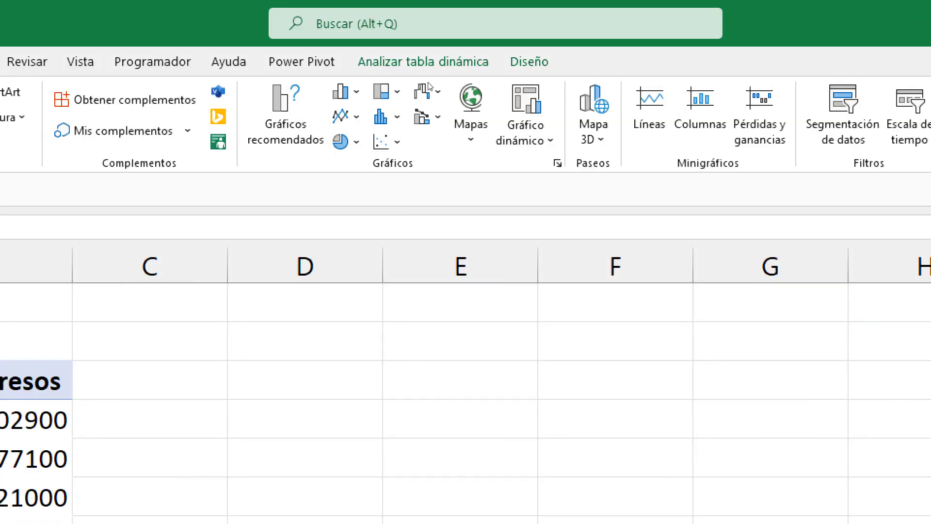
Browse the column, line, pie and statistical chart galleries, then insert a 3D clustered column pivot chart.
left_click(346, 91)
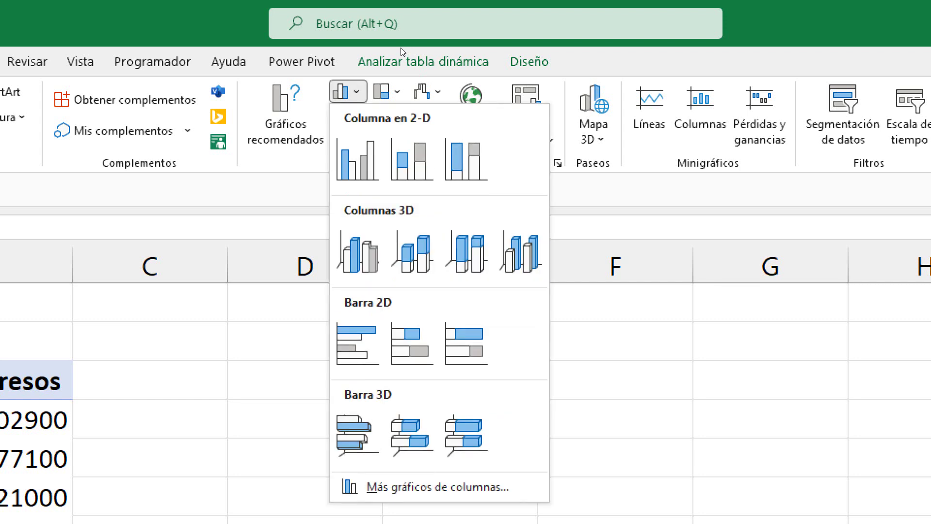
key("Escape")
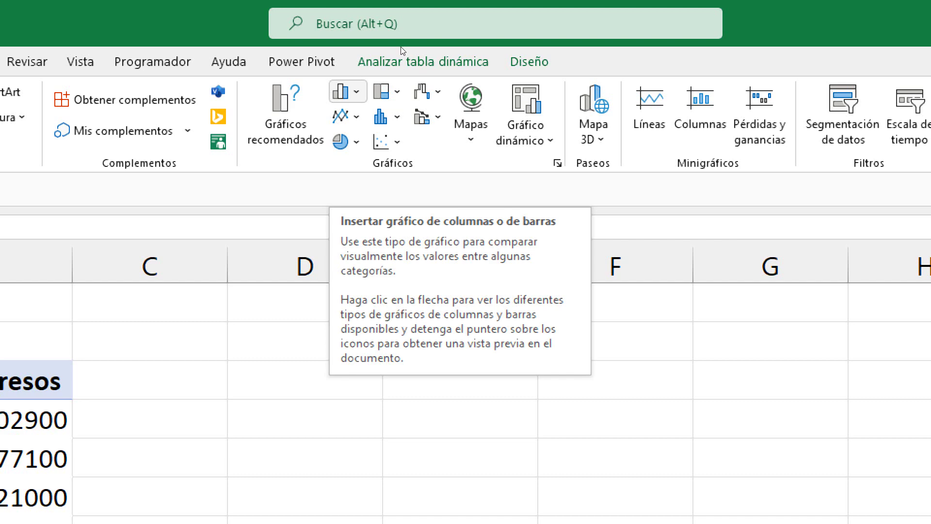
key("Return")
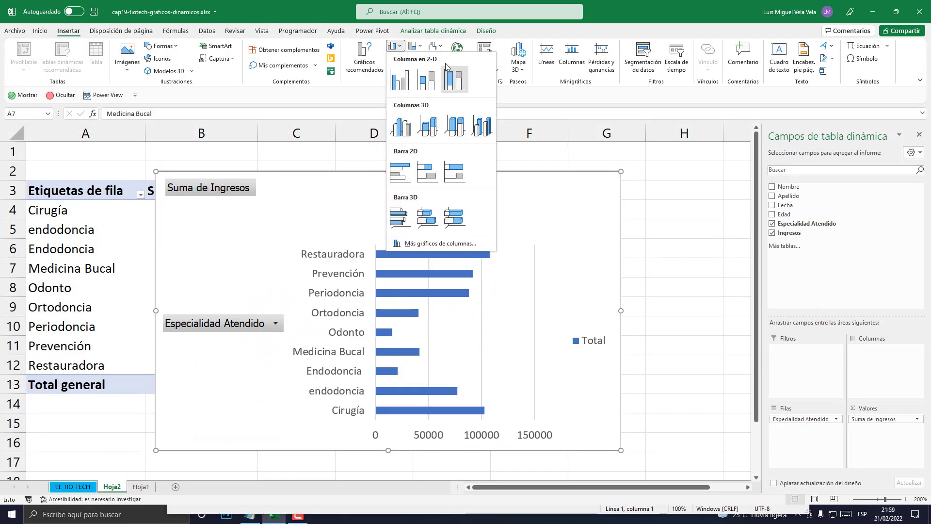
left_click(393, 46)
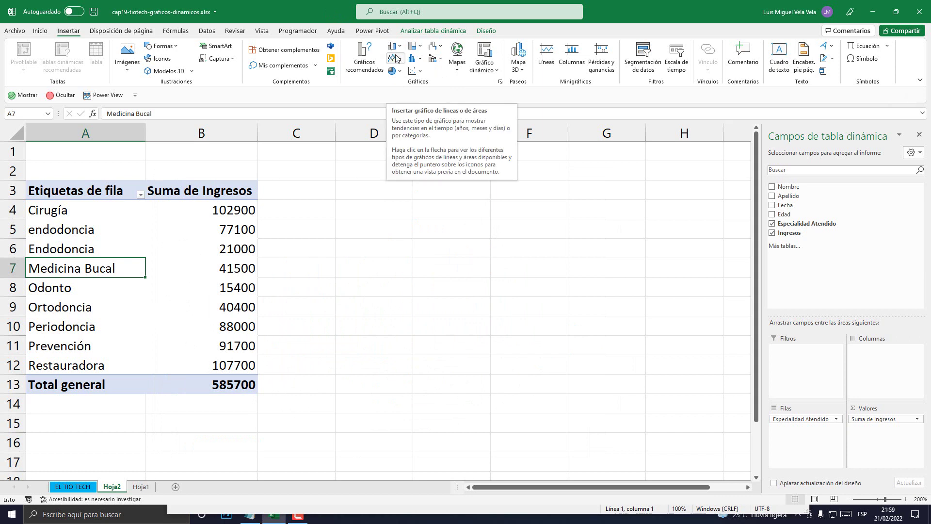
left_click(398, 59)
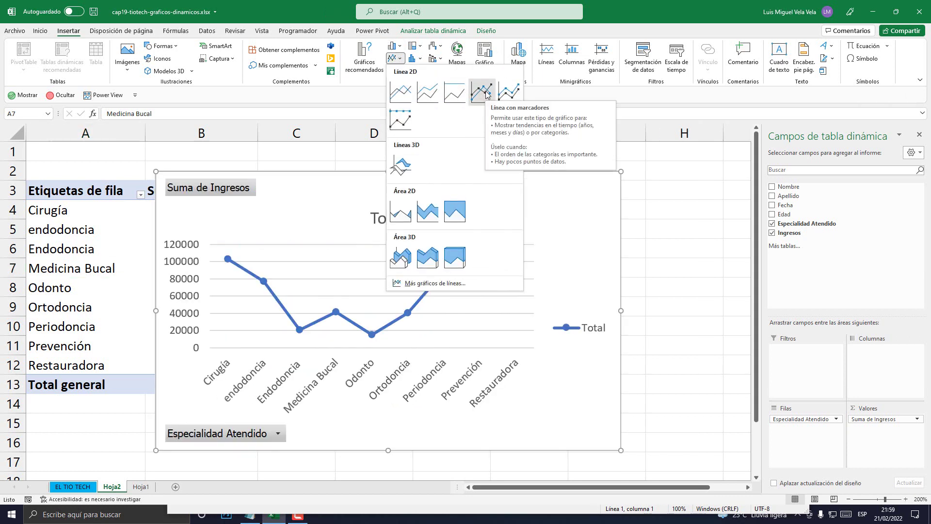
left_click(397, 71)
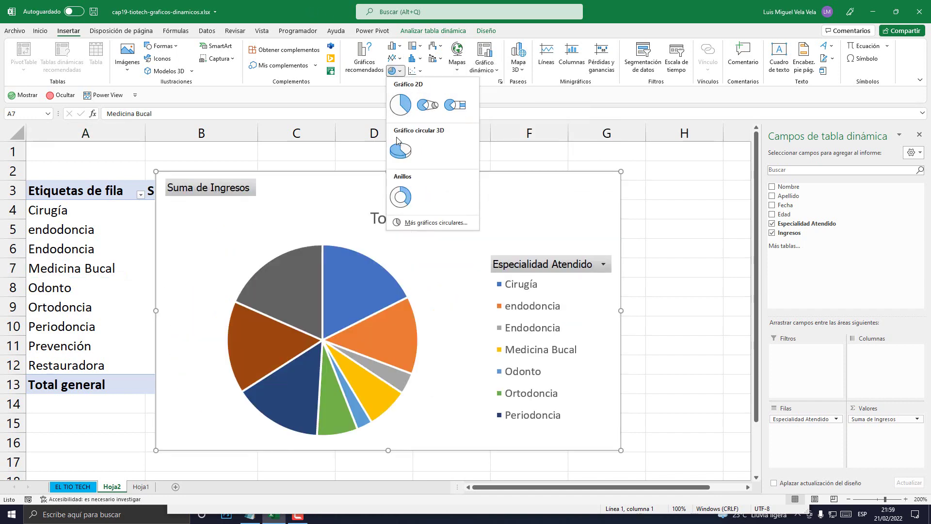
left_click(419, 59)
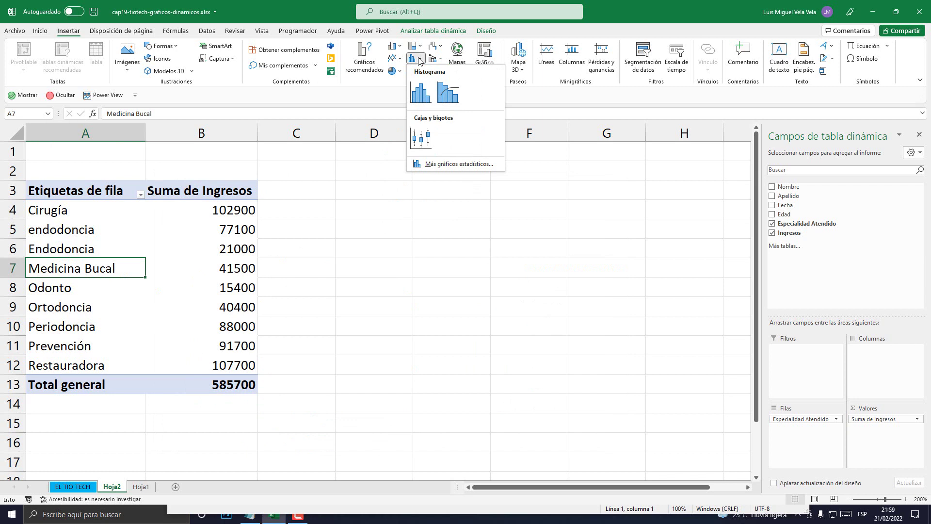
left_click(401, 58)
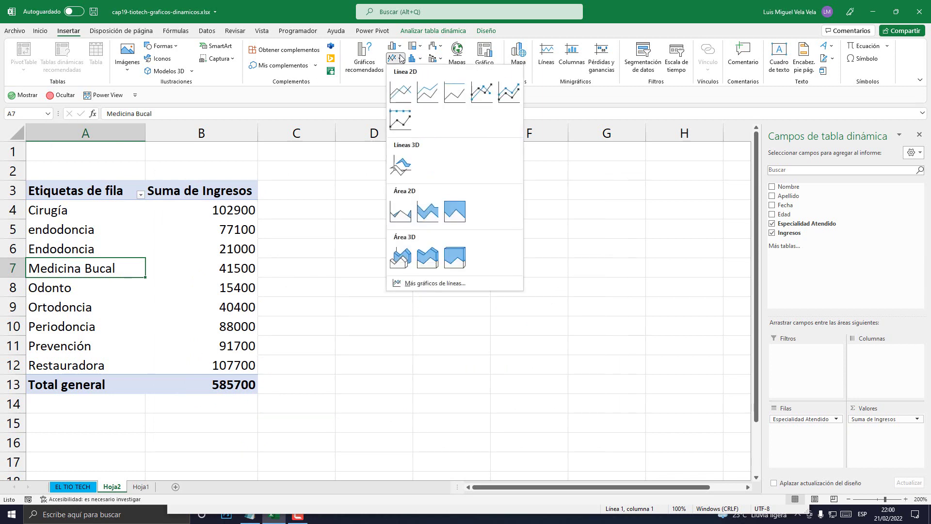
left_click(401, 48)
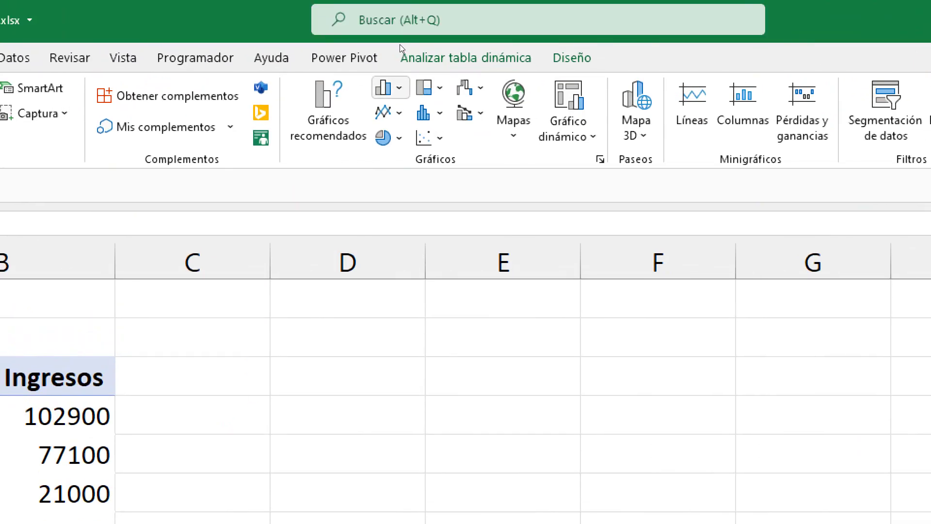
left_click(390, 87)
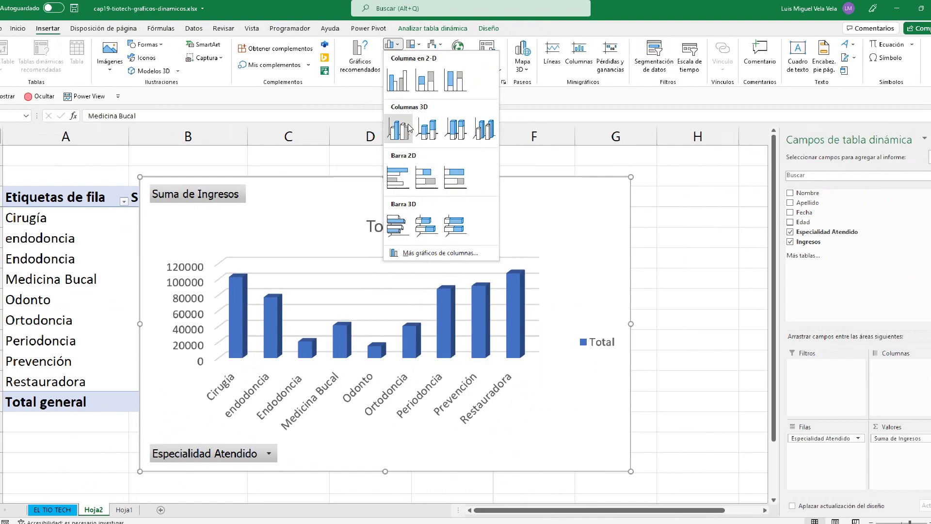
left_click(408, 124)
Drag the 3D pivot chart to the right of the pivot table, over columns C–H.
mouse_move(327, 174)
left_mouse_down()
mouse_move(437, 166)
mouse_move(442, 174)
left_mouse_up()
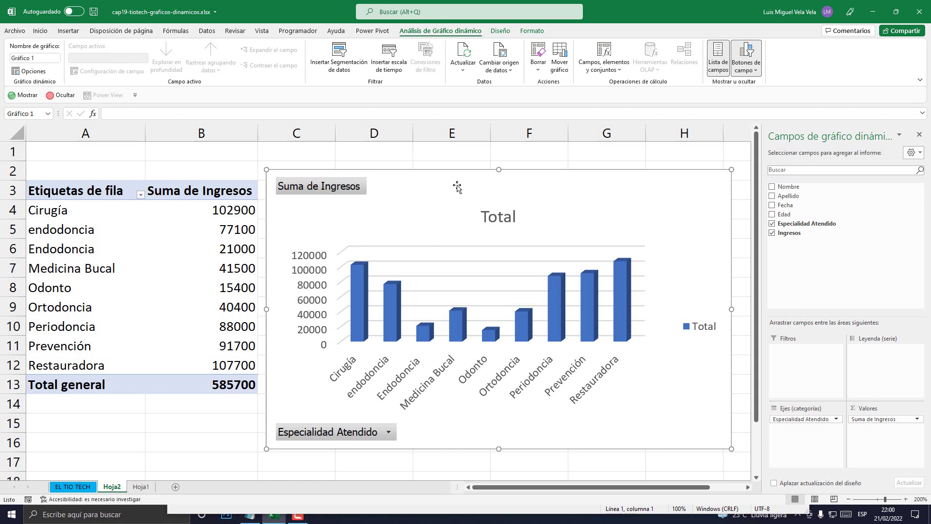
mouse_move(756, 190)
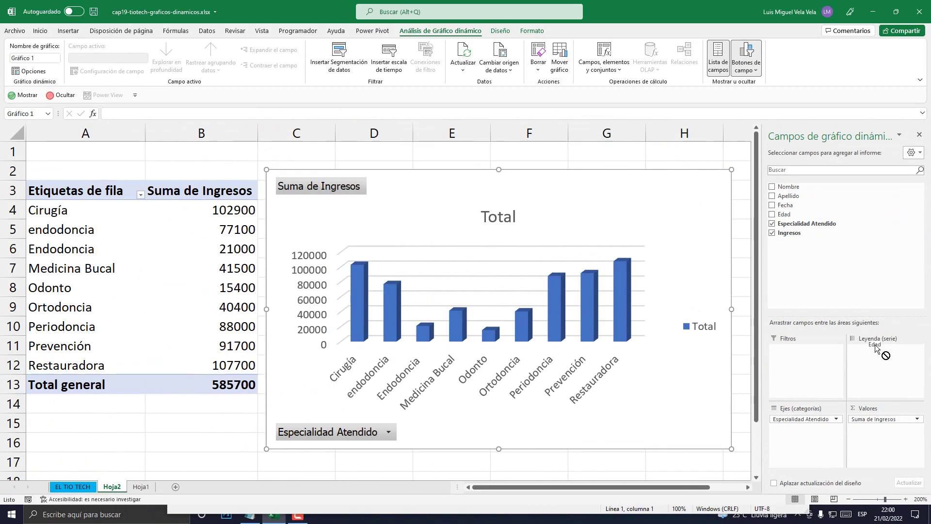
Add Edad as a column field to split bars by age, then move the chart down and right.
left_click_drag(790, 218, 873, 349)
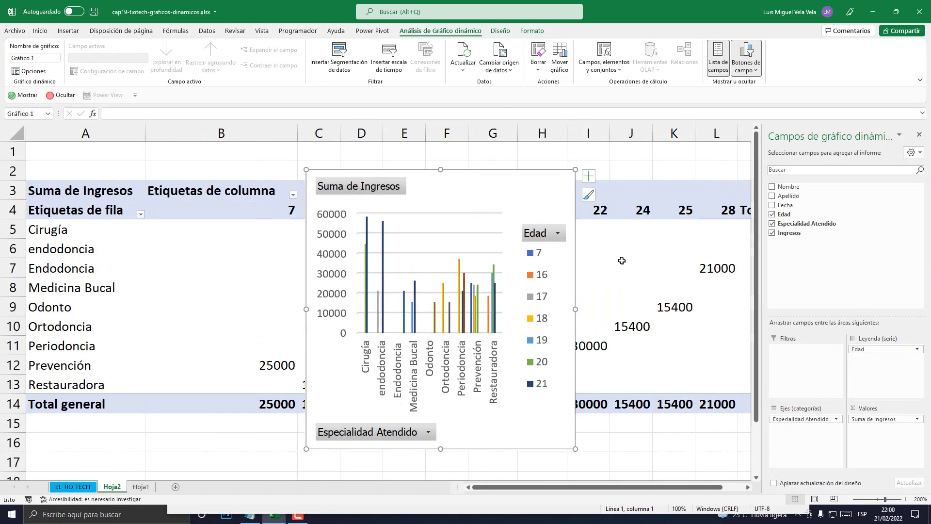
left_click_drag(306, 169, 66, 171)
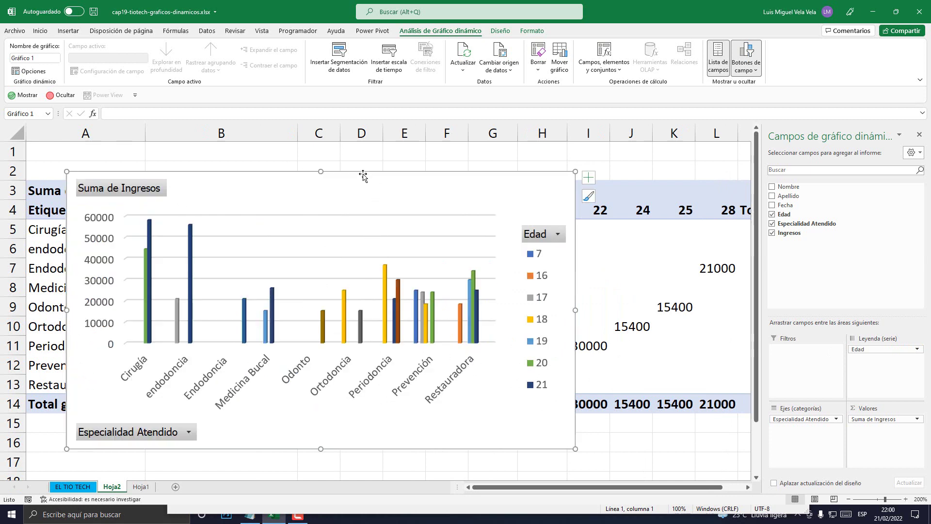
mouse_move(370, 170)
left_mouse_down()
mouse_move(460, 183)
mouse_move(466, 166)
left_mouse_up()
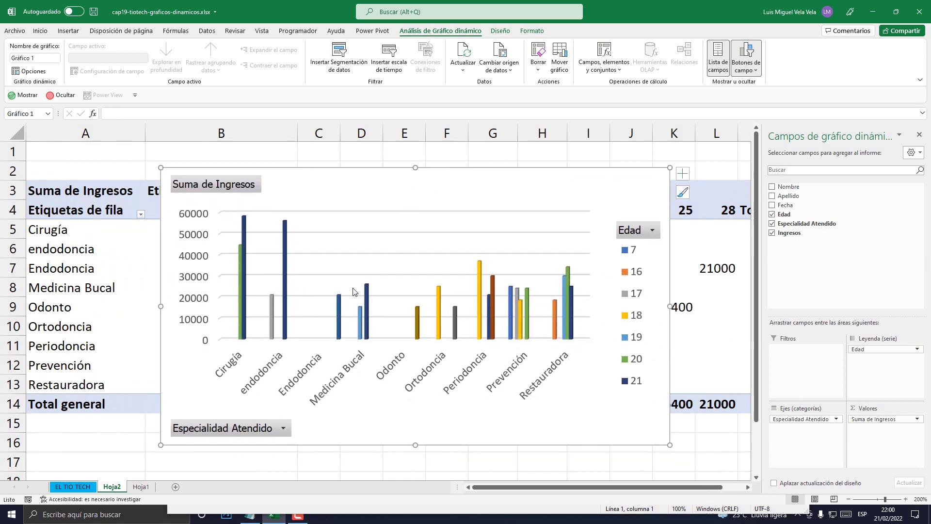
mouse_move(312, 183)
left_mouse_down()
mouse_move(349, 206)
mouse_move(299, 163)
left_mouse_up()
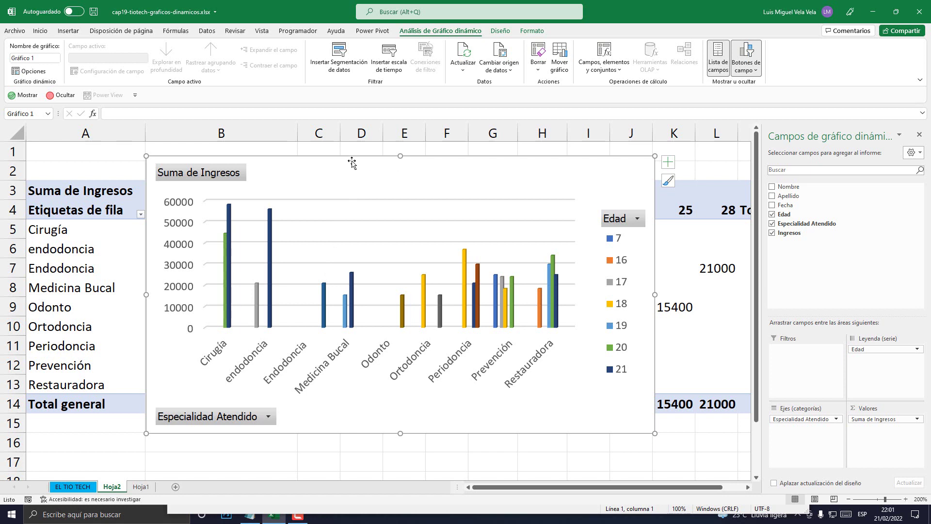
mouse_move(353, 173)
left_mouse_down()
mouse_move(393, 166)
mouse_move(377, 330)
left_mouse_up()
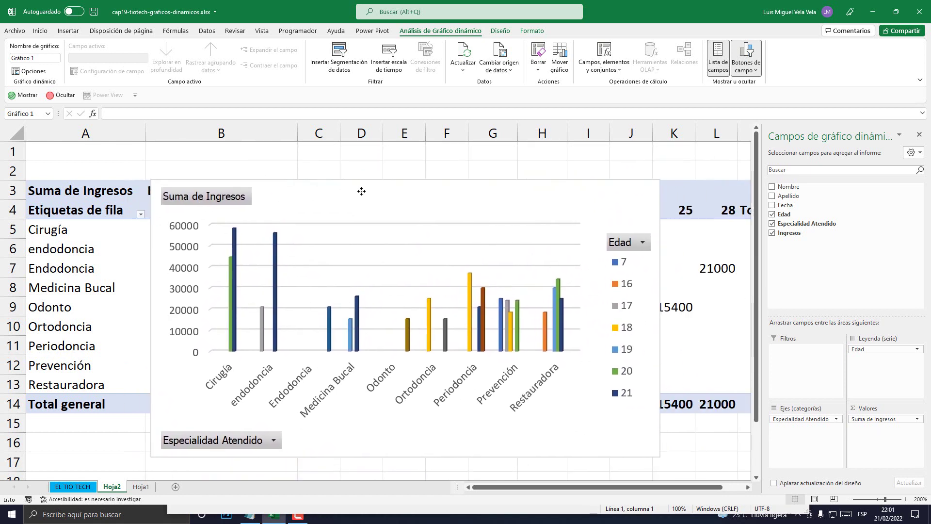
Zoom out and move the pivot chart below the pivot table to reveal all values.
left_click_drag(377, 330, 393, 459)
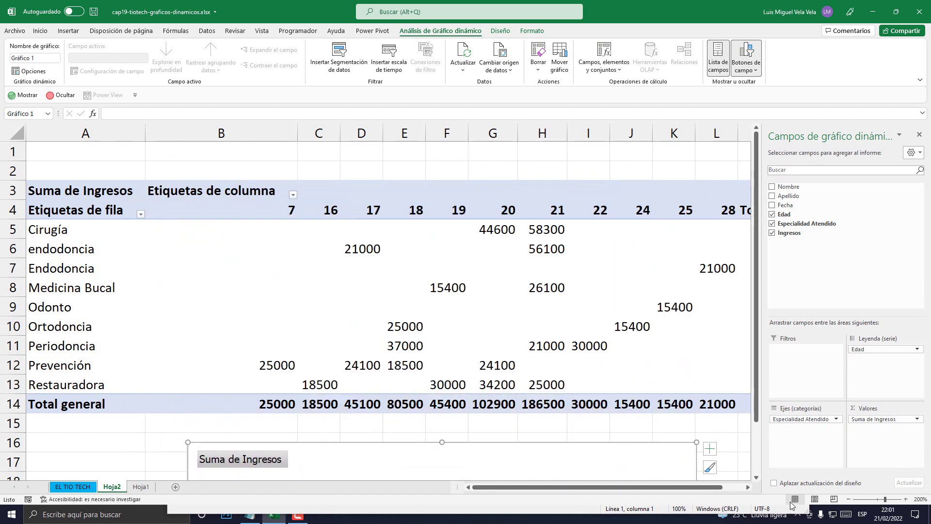
left_click(848, 499)
left_click(848, 499)
left_click(848, 499)
left_click(848, 498)
scroll(354, 339, "up", 2)
scroll(353, 339, "up", 2)
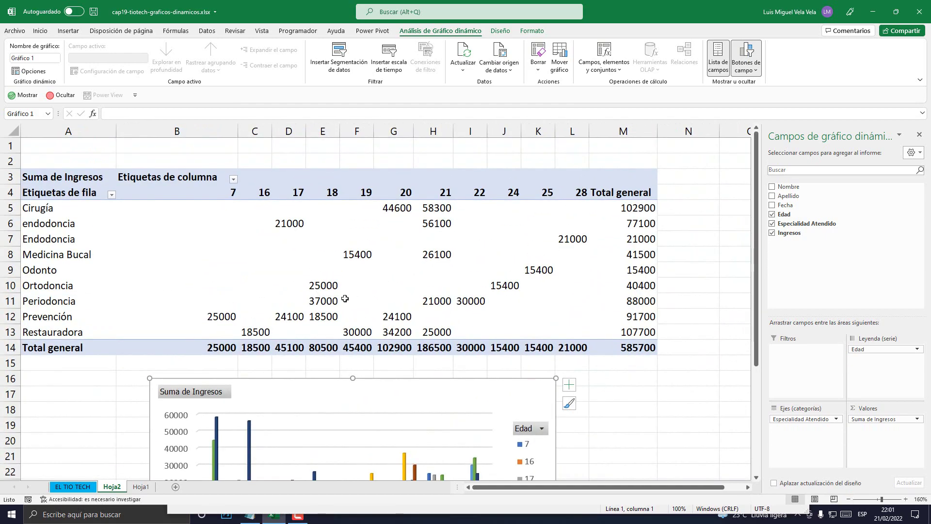
left_click_drag(335, 385, 454, 170)
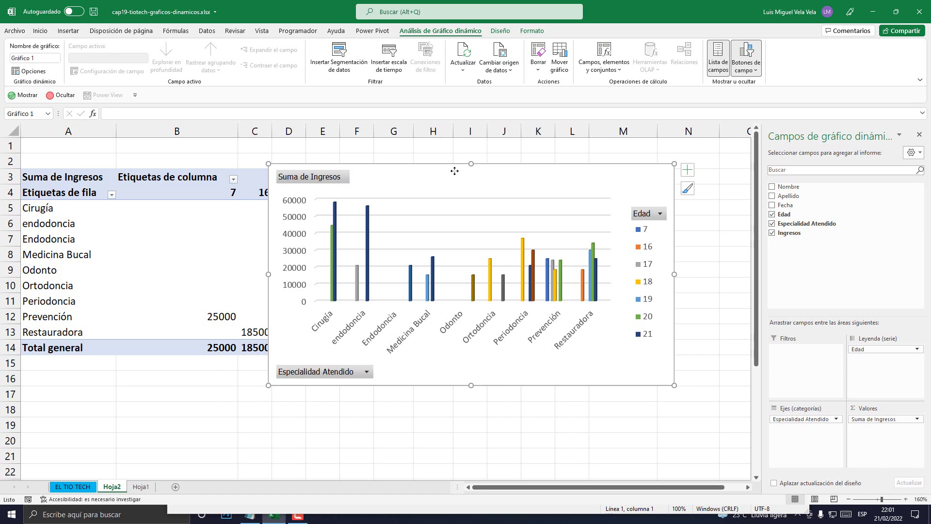
mouse_move(369, 167)
left_mouse_down()
mouse_move(396, 253)
mouse_move(358, 177)
mouse_move(338, 183)
left_mouse_up()
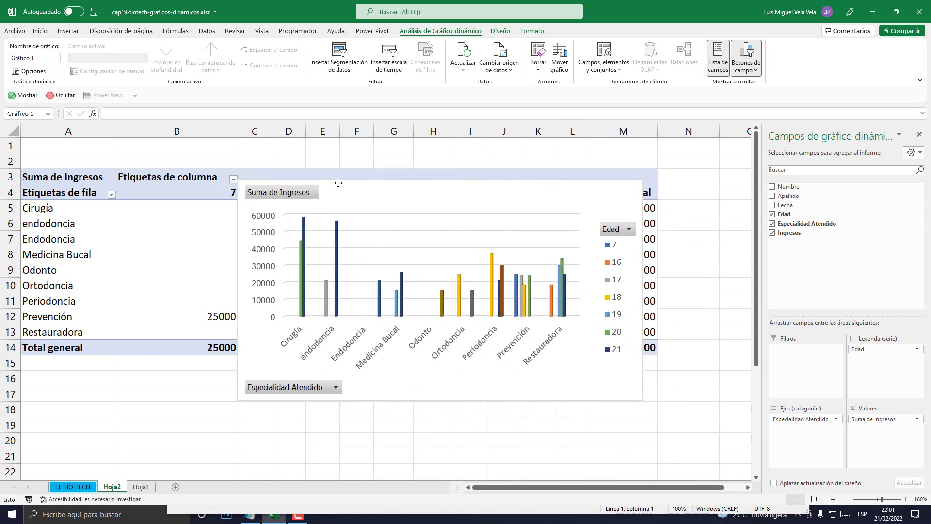
mouse_move(338, 182)
left_mouse_down()
mouse_move(344, 217)
mouse_move(278, 156)
mouse_move(268, 170)
left_mouse_up()
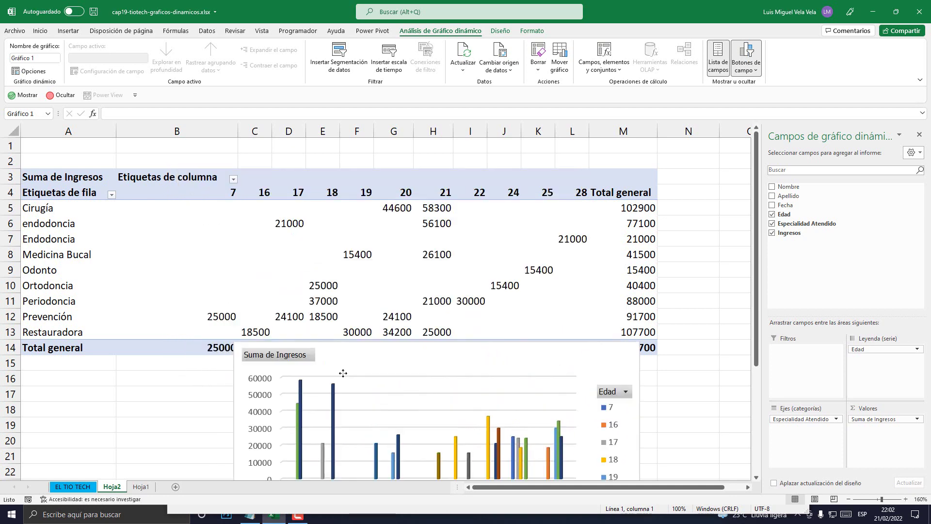
left_click_drag(269, 170, 345, 379)
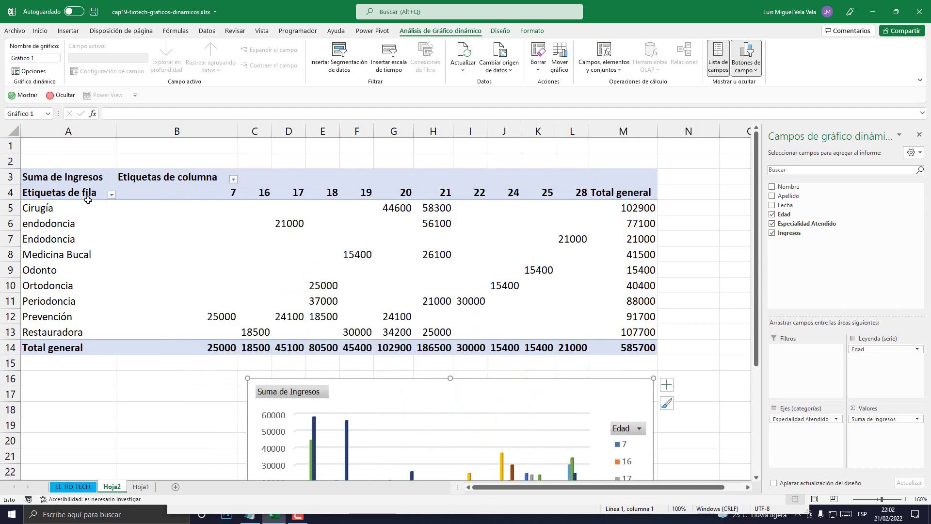
Enlarge the chart so every age series fits, then set it below the pivot table.
left_click_drag(55, 207, 645, 324)
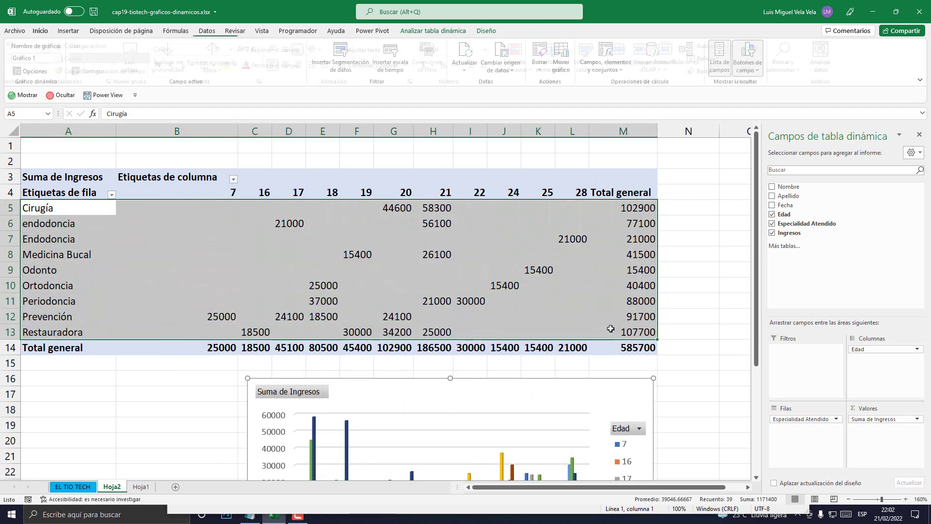
mouse_move(572, 208)
left_mouse_down()
mouse_move(393, 315)
mouse_move(125, 333)
left_mouse_up()
left_click_drag(31, 207, 52, 338)
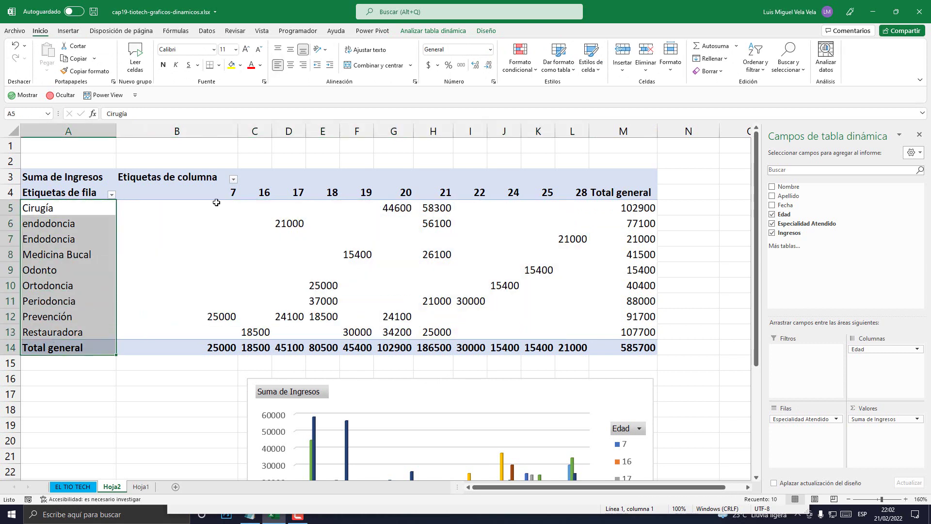
left_click_drag(208, 131, 588, 128)
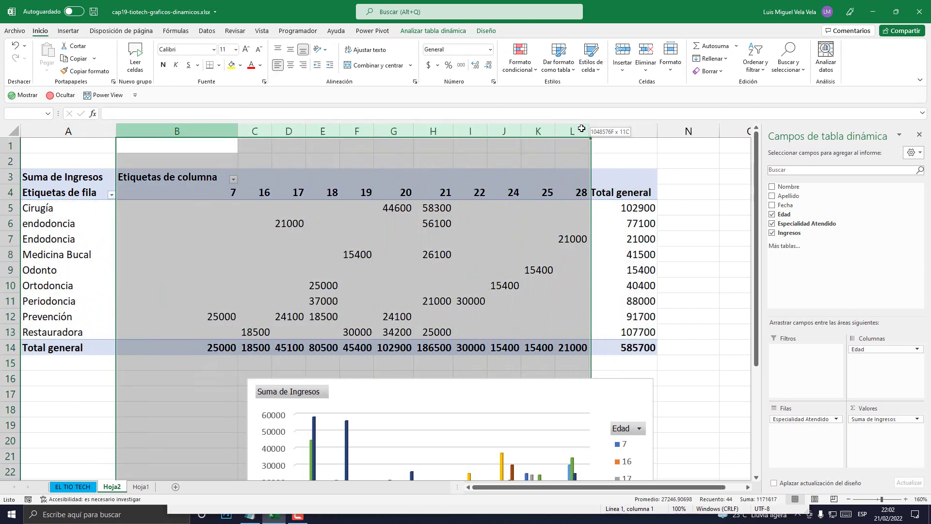
left_click(451, 394)
left_click_drag(482, 394, 271, 166)
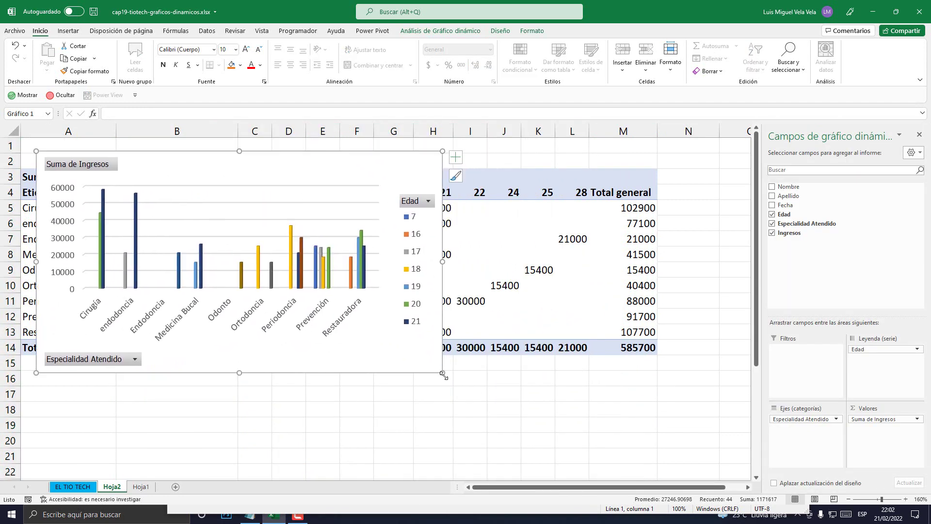
left_click_drag(441, 371, 674, 439)
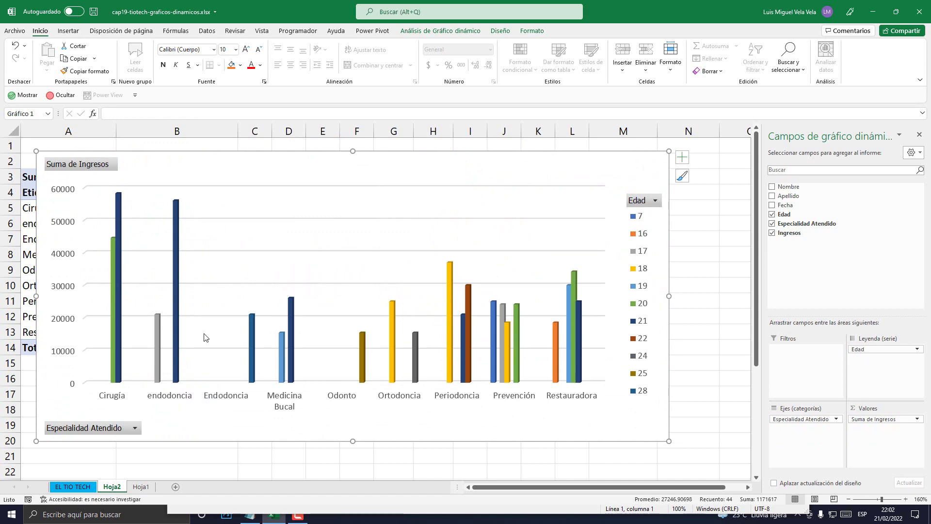
mouse_move(150, 158)
left_mouse_down()
mouse_move(276, 252)
mouse_move(139, 154)
mouse_move(185, 184)
left_mouse_up()
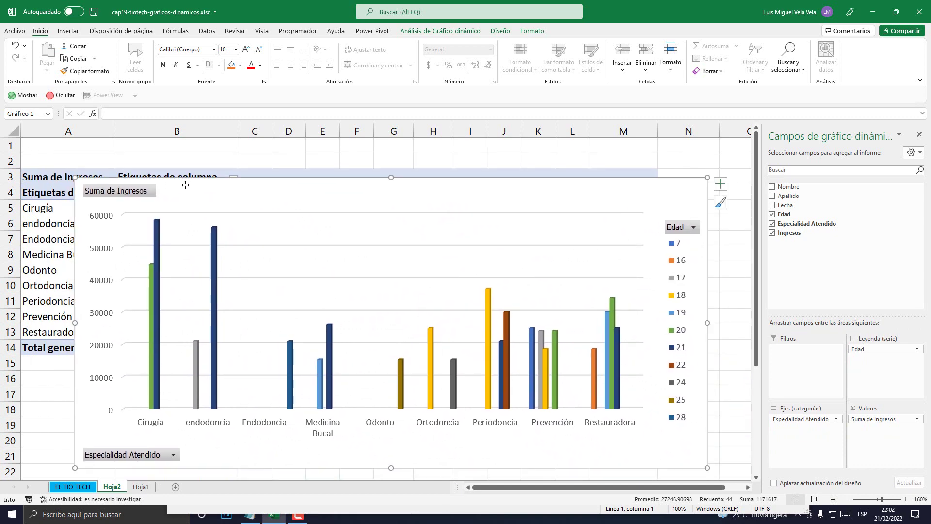
left_click_drag(185, 184, 275, 405)
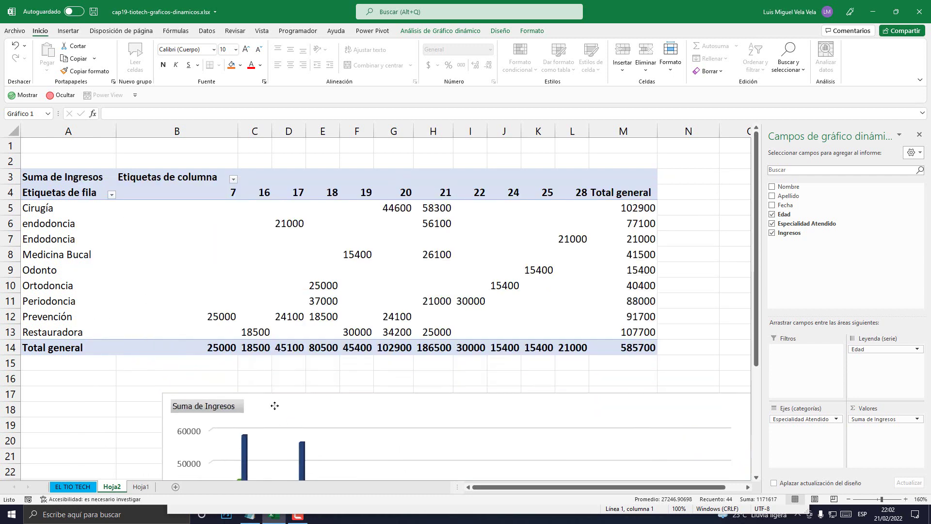
mouse_move(44, 208)
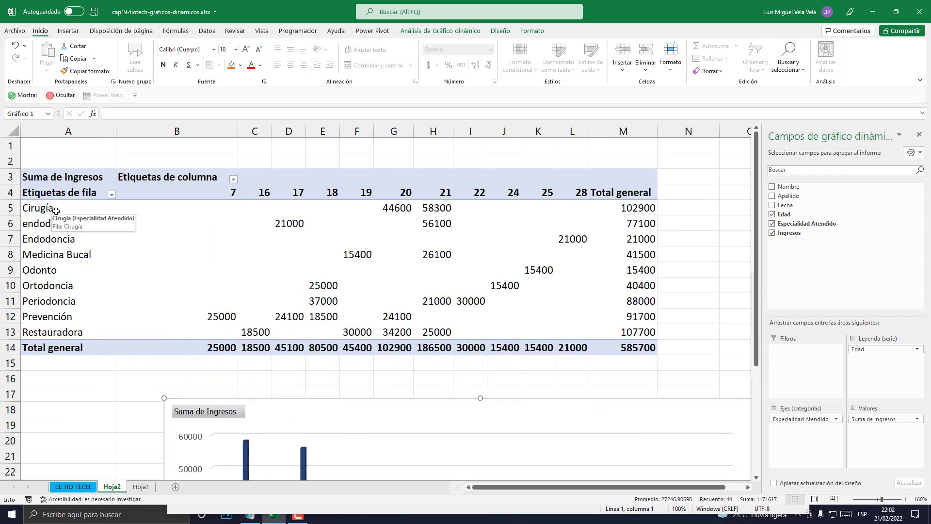
Check the age 7 values, such as 25000 in B12, then drag Edad out of Columnas.
left_click_drag(56, 211, 65, 331)
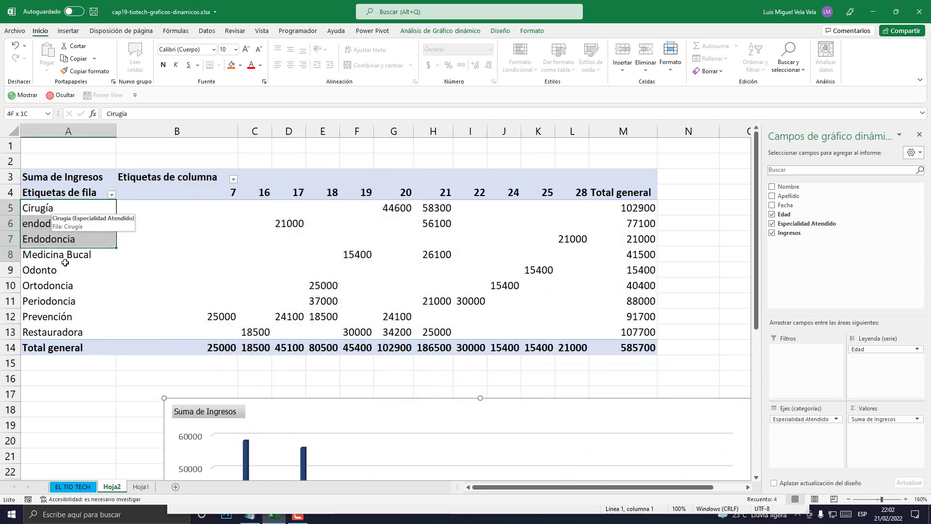
left_click_drag(155, 208, 166, 332)
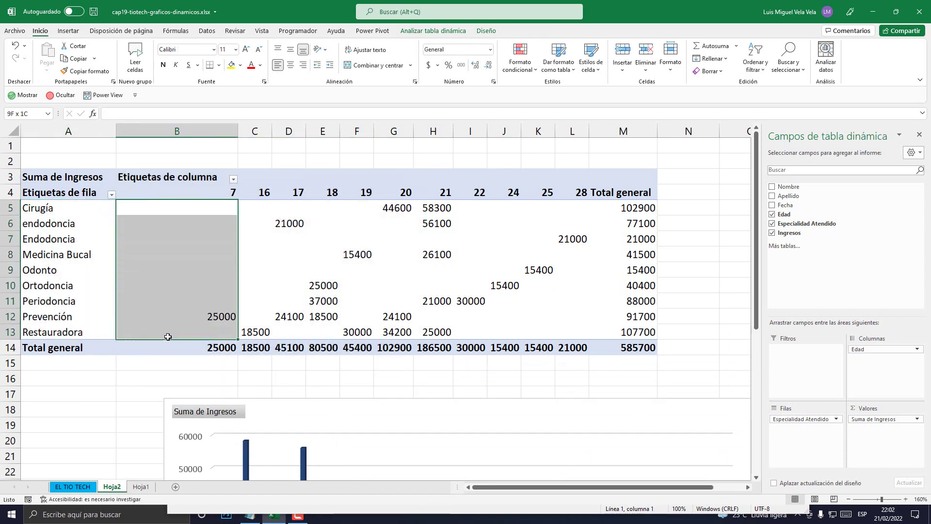
left_click(189, 318)
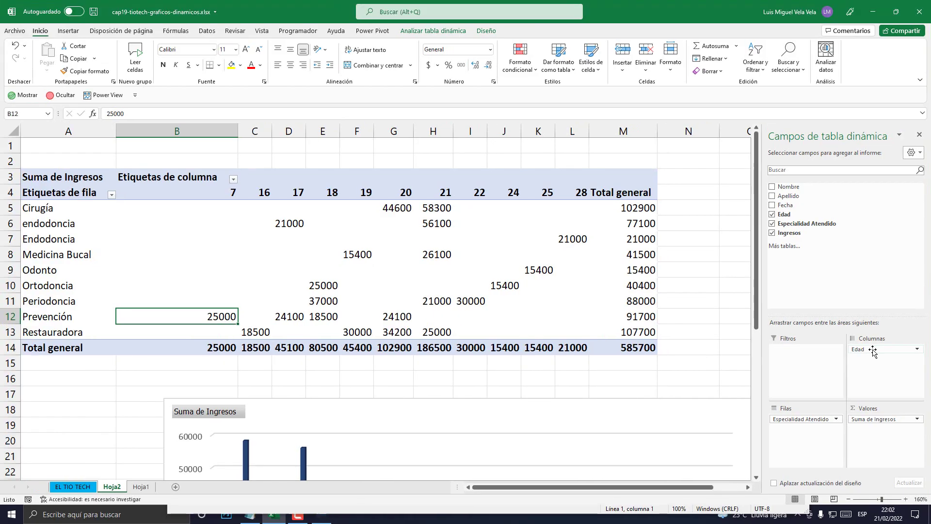
left_click_drag(873, 349, 612, 351)
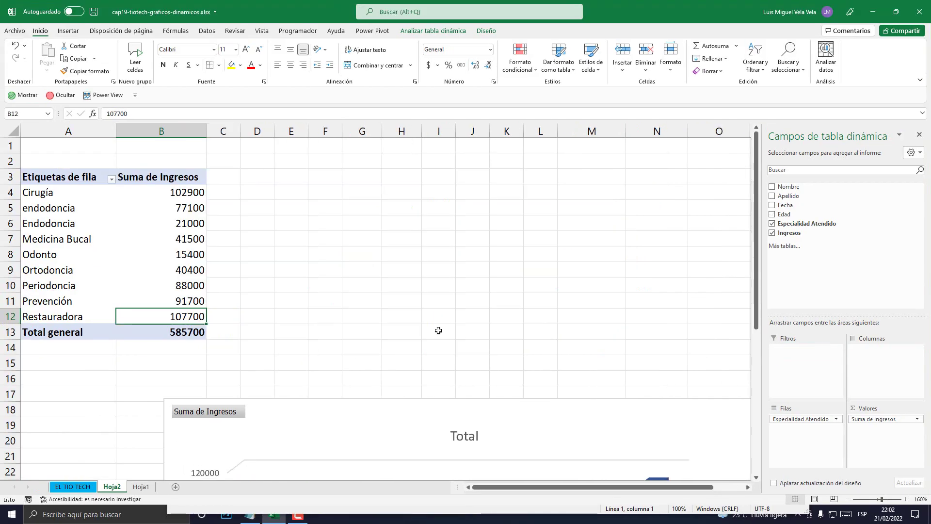
Finish removing Edad and narrow the chart so the Ingresos values in B4:B12 show.
mouse_move(348, 424)
left_mouse_down()
mouse_move(251, 155)
mouse_move(292, 153)
left_mouse_up()
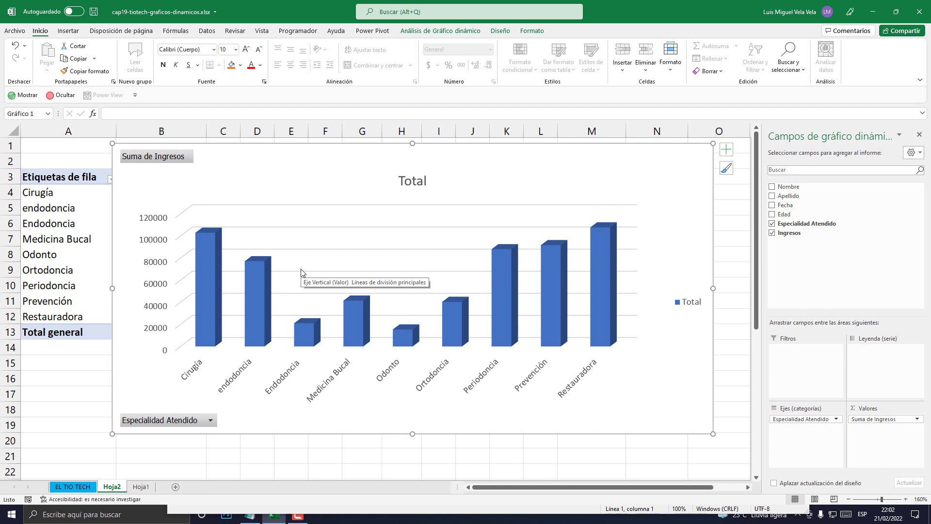
left_click_drag(117, 145, 234, 153)
left_click_drag(164, 192, 153, 286)
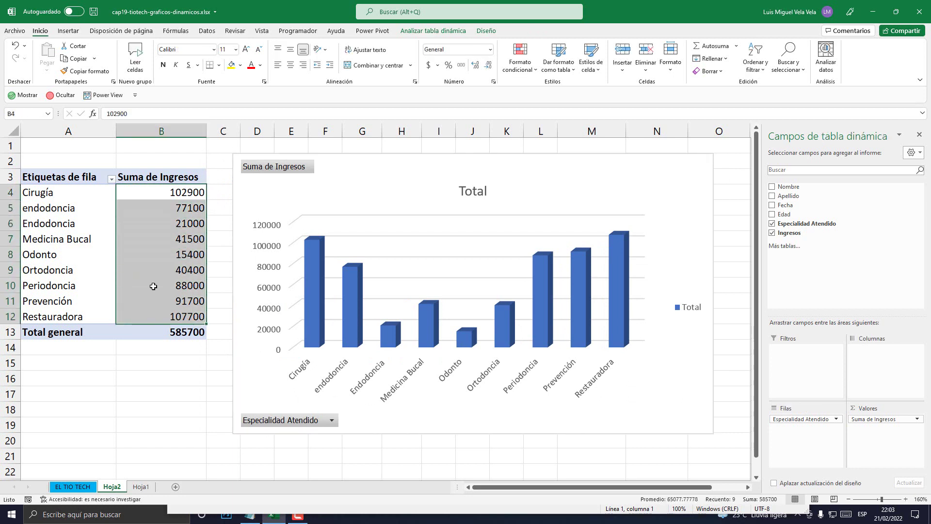
mouse_move(81, 192)
left_mouse_down()
mouse_move(90, 316)
mouse_move(105, 300)
left_mouse_up()
left_click_drag(164, 194, 162, 314)
Widen the pivot chart leftward and position it up and left over columns B–M.
left_click(334, 183)
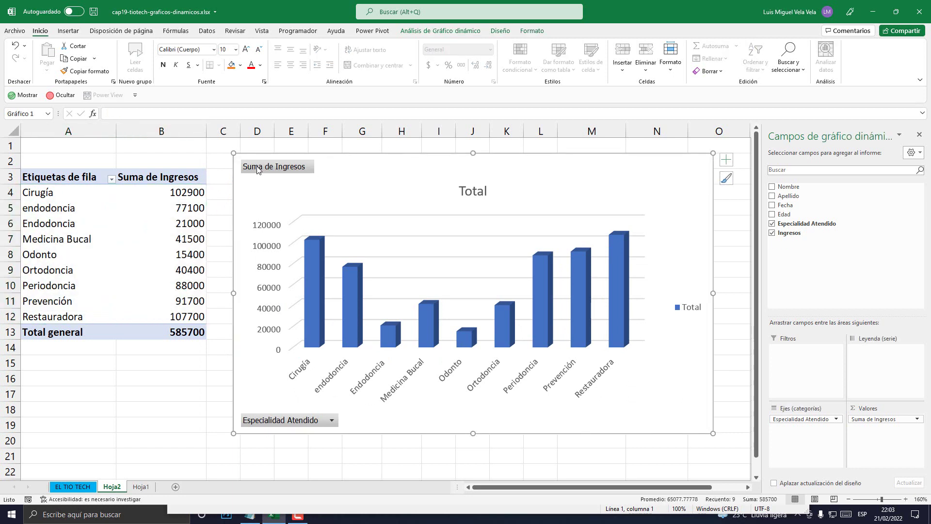
left_click_drag(233, 153, 179, 155)
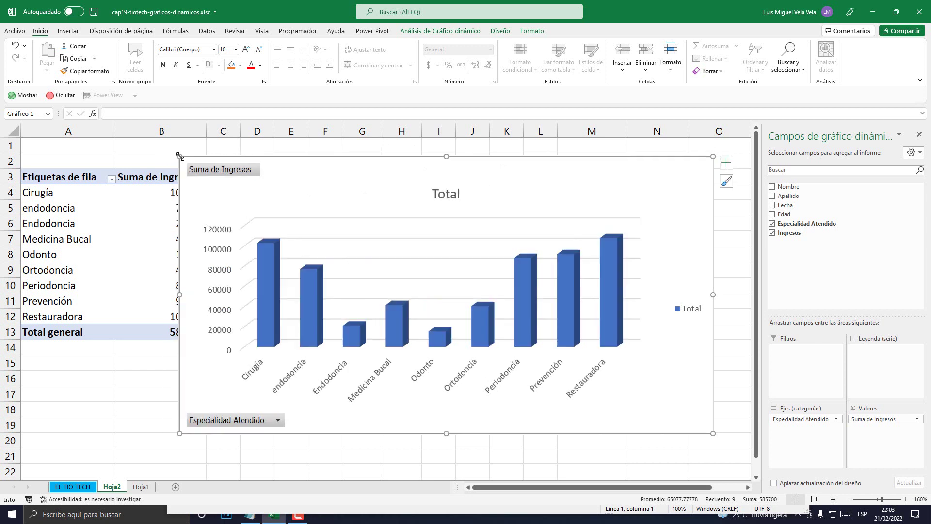
left_click_drag(379, 178, 395, 175)
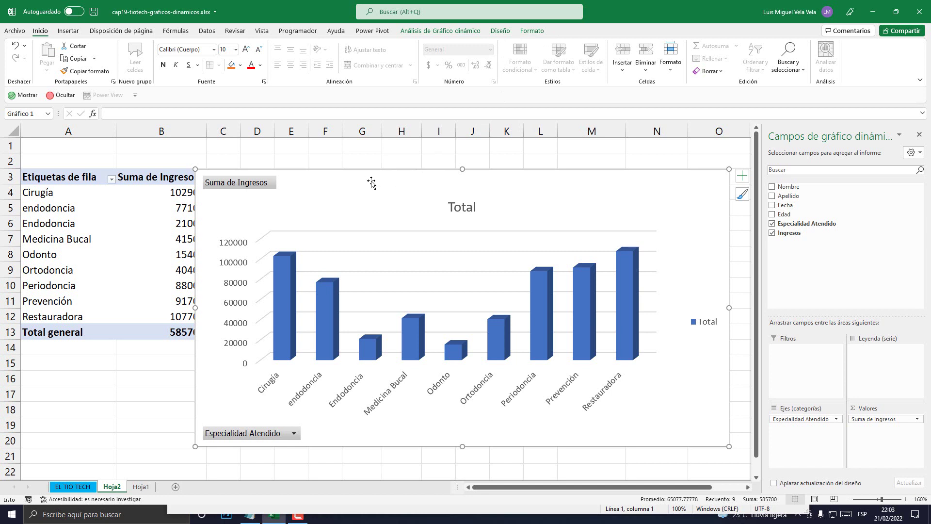
left_click_drag(389, 183, 320, 186)
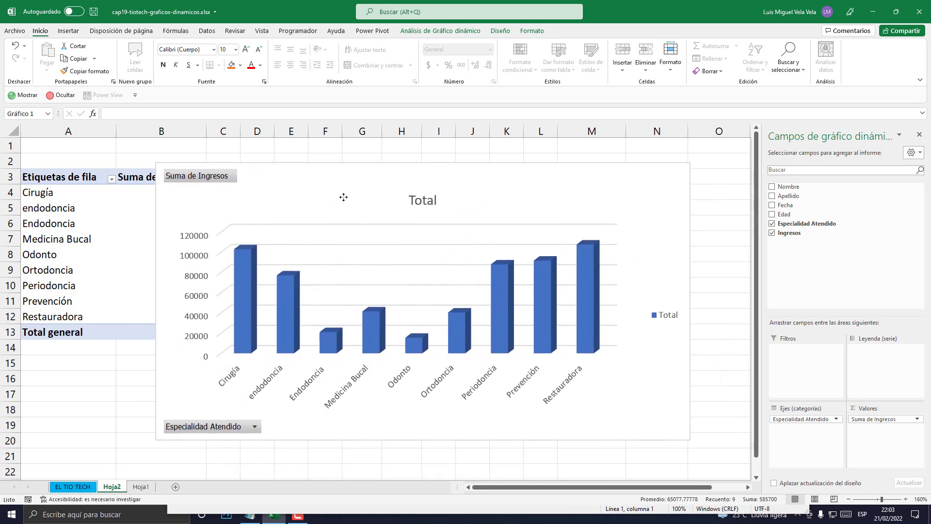
left_click_drag(321, 185, 330, 174)
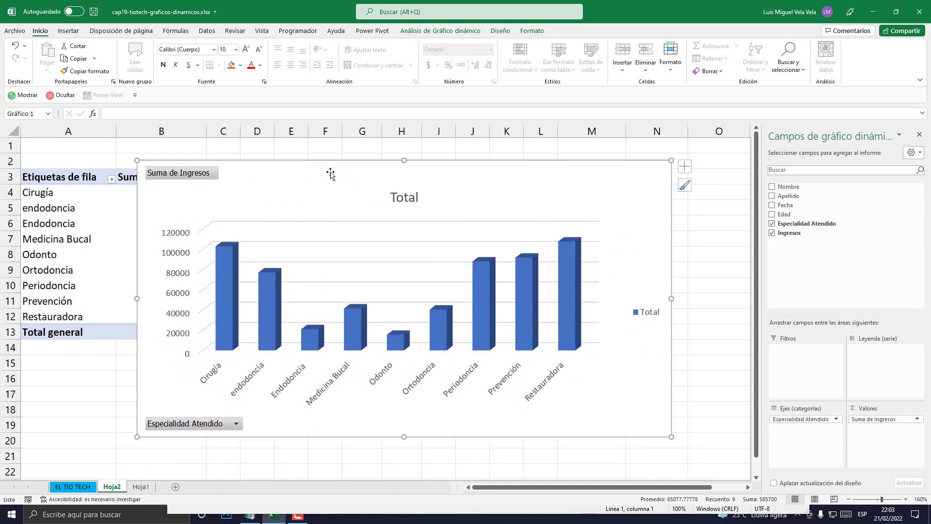
In Cambiar tipo de gráfico, preview the line, pie, bar, area, scatter, map and stock types.
right_click(331, 173)
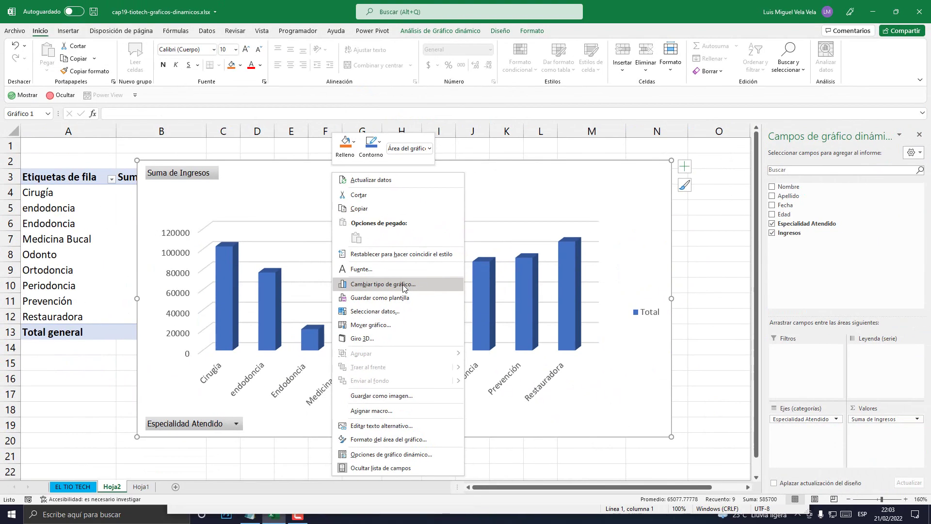
left_click(403, 286)
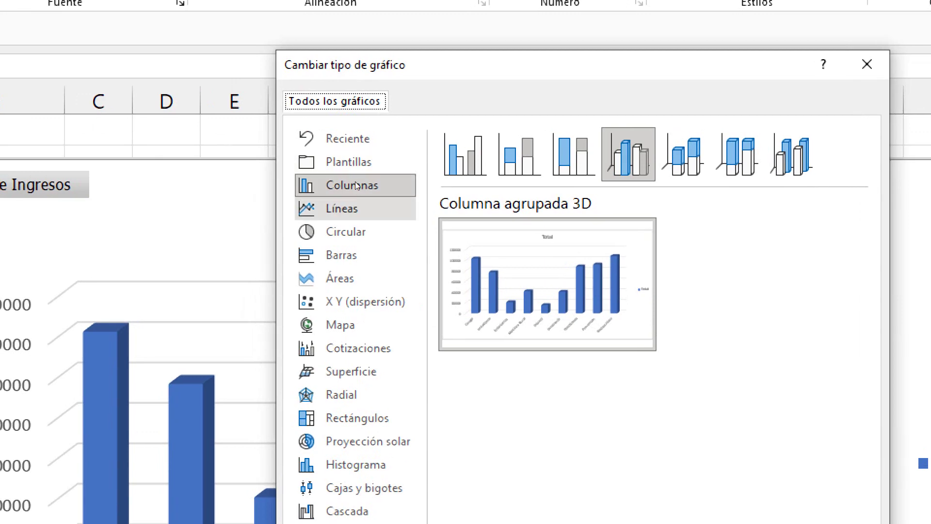
left_click(341, 208)
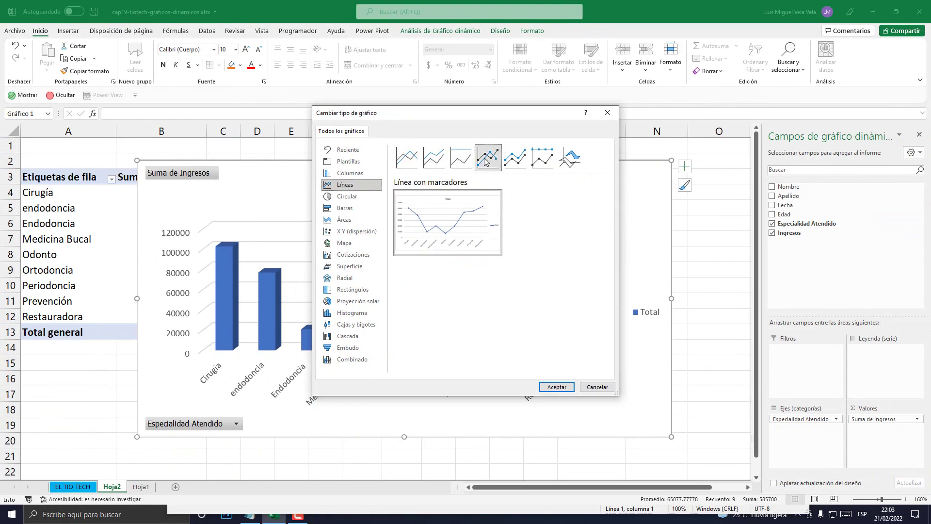
left_click(516, 159)
left_click(543, 159)
left_click(571, 160)
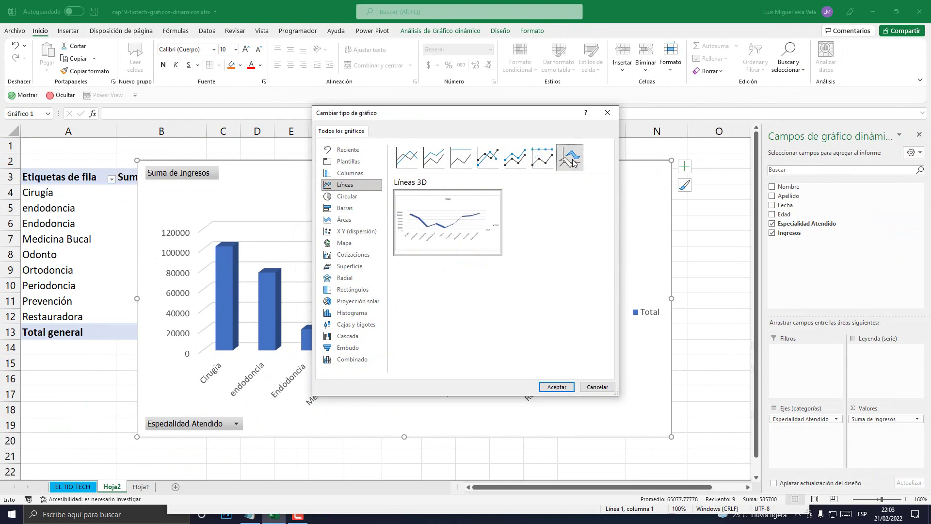
left_click(346, 196)
left_click(345, 208)
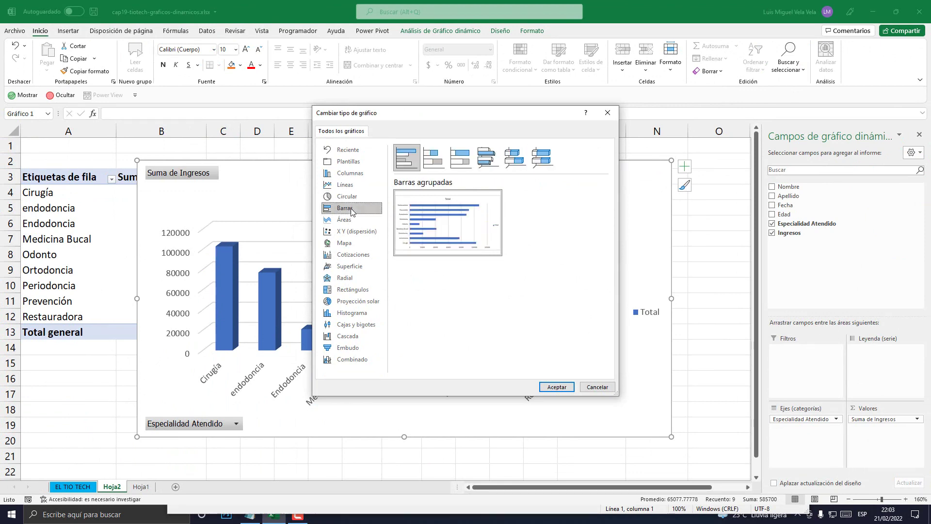
left_click(350, 222)
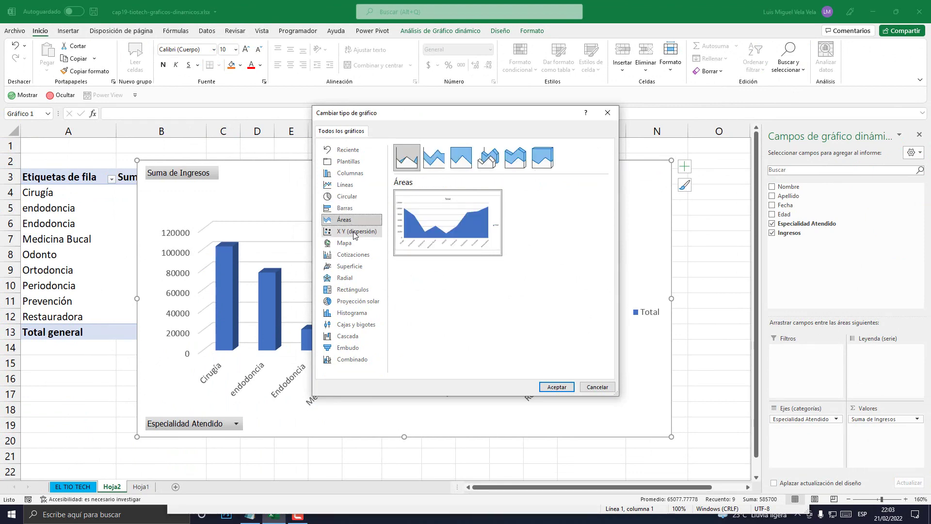
left_click(363, 233)
left_click(361, 242)
left_click(359, 254)
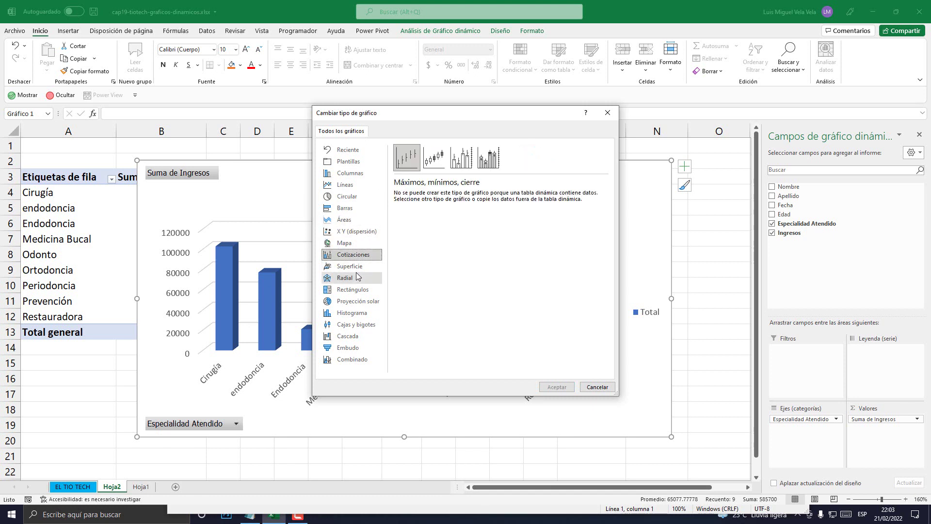
left_click(346, 197)
left_click(345, 185)
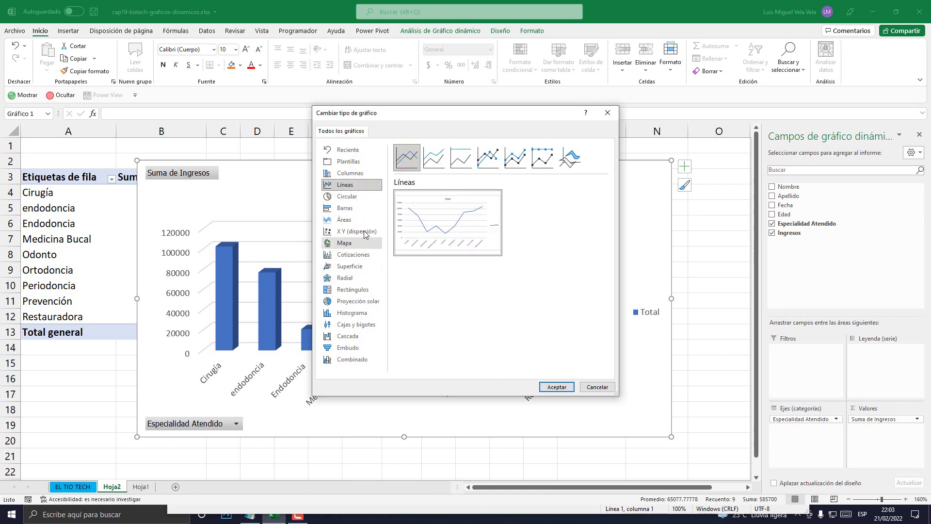
Switch the chart to Barras agrupadas and nudge it slightly right.
left_click(351, 209)
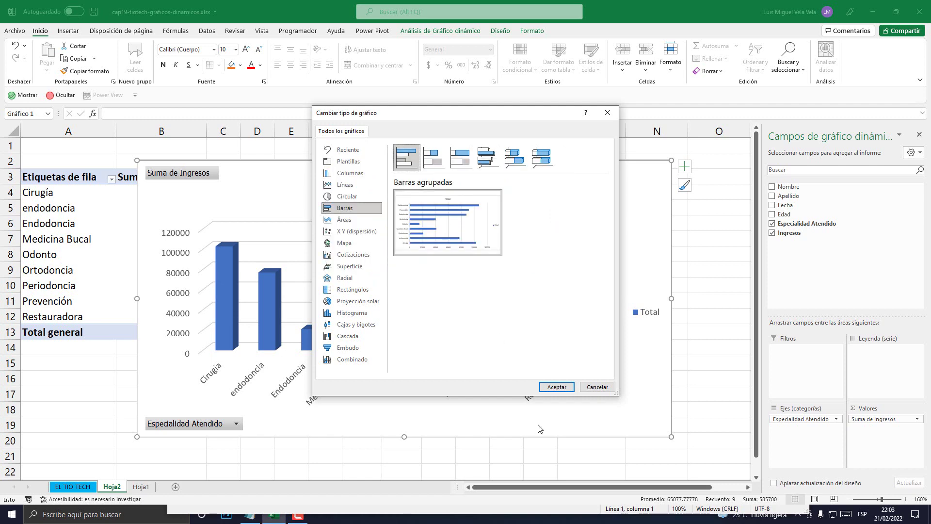
left_click(556, 387)
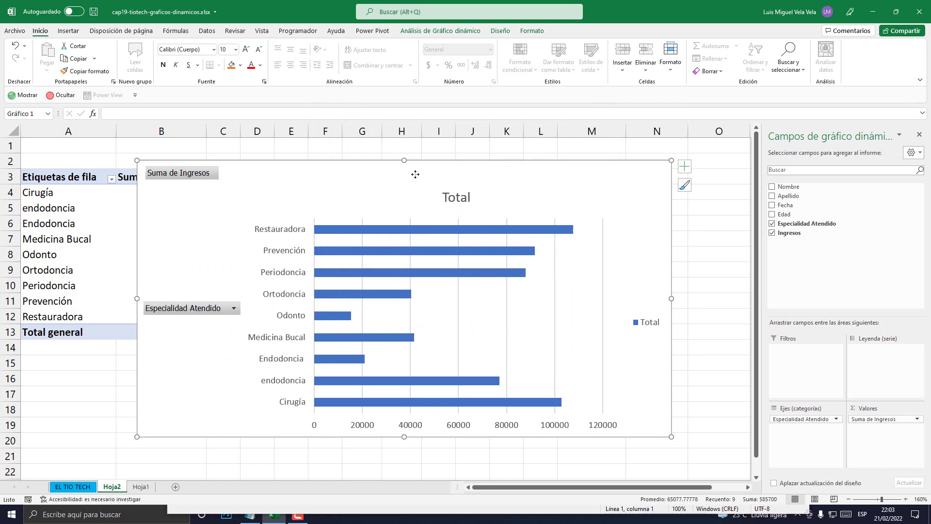
left_click_drag(415, 174, 466, 170)
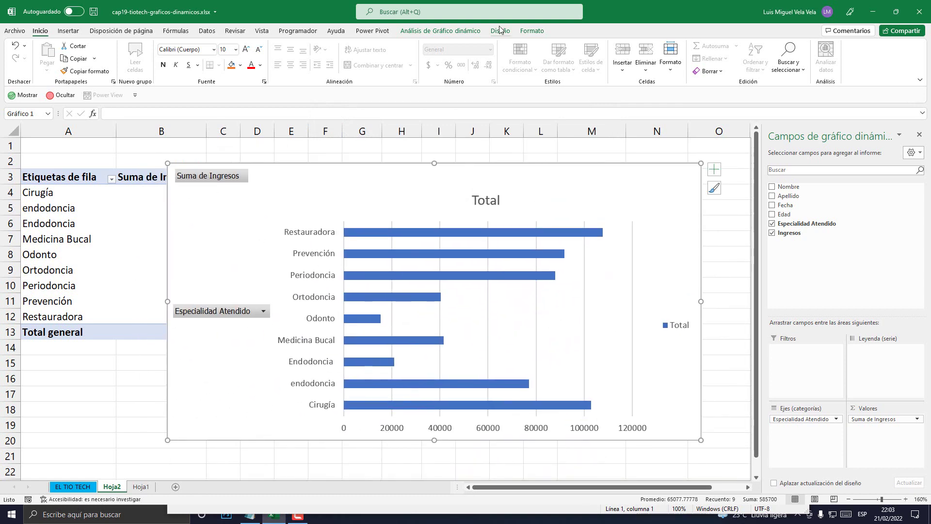
Apply the hatched-background chart style from the Diseño styles gallery.
left_click(499, 30)
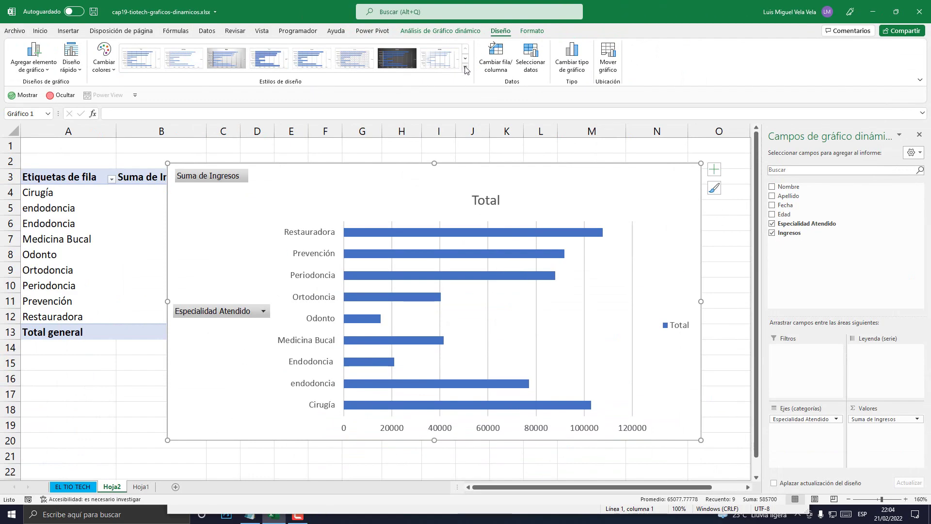
left_click(464, 70)
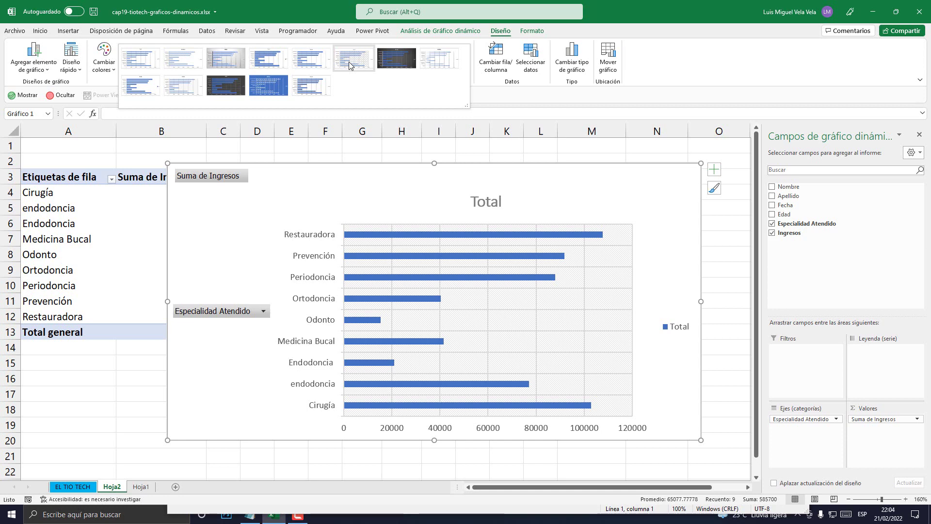
left_click(348, 62)
mouse_move(401, 169)
left_mouse_down()
mouse_move(417, 181)
mouse_move(378, 167)
mouse_move(388, 182)
left_mouse_up()
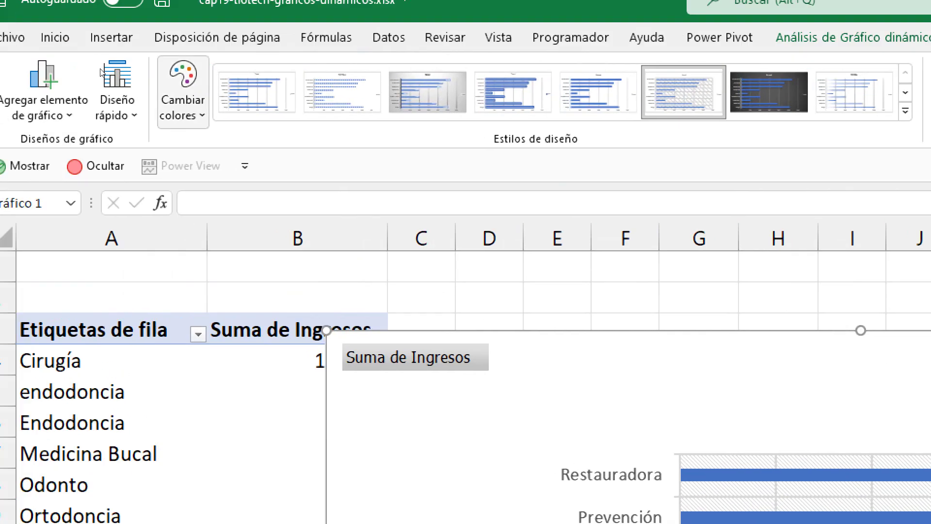
Recolour the bars with the yellow monochrome palette and reposition the chart.
left_click(109, 71)
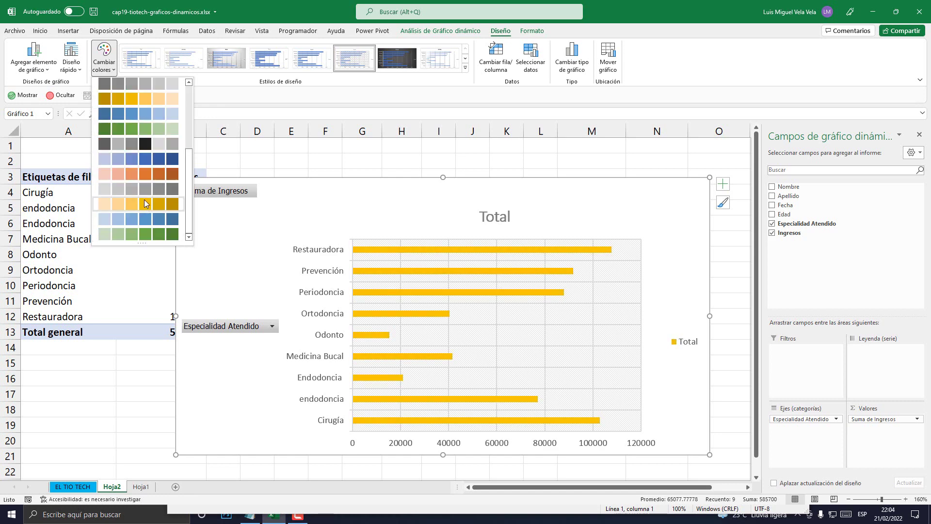
left_click(147, 218)
left_click_drag(367, 215, 356, 173)
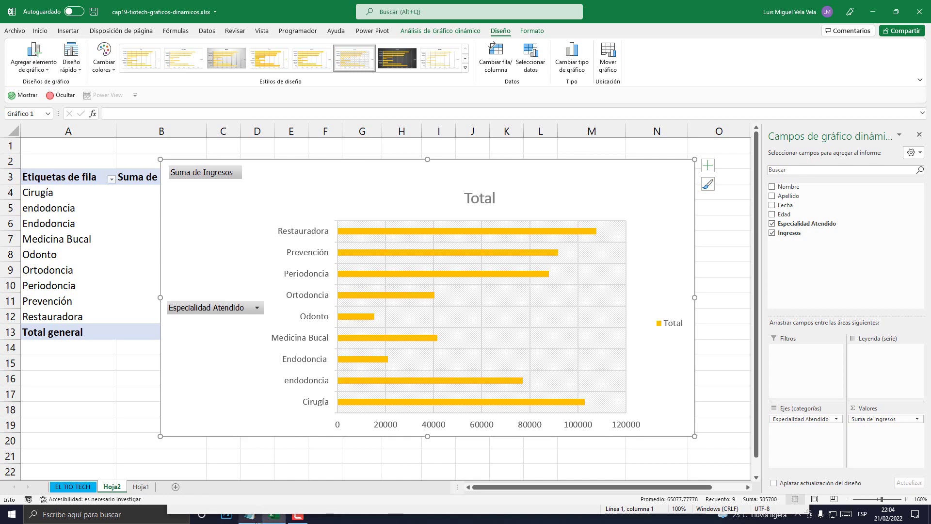
left_click(250, 515)
Review the first outline note, then delete the pivot chart from Hoja2.
left_click(258, 312)
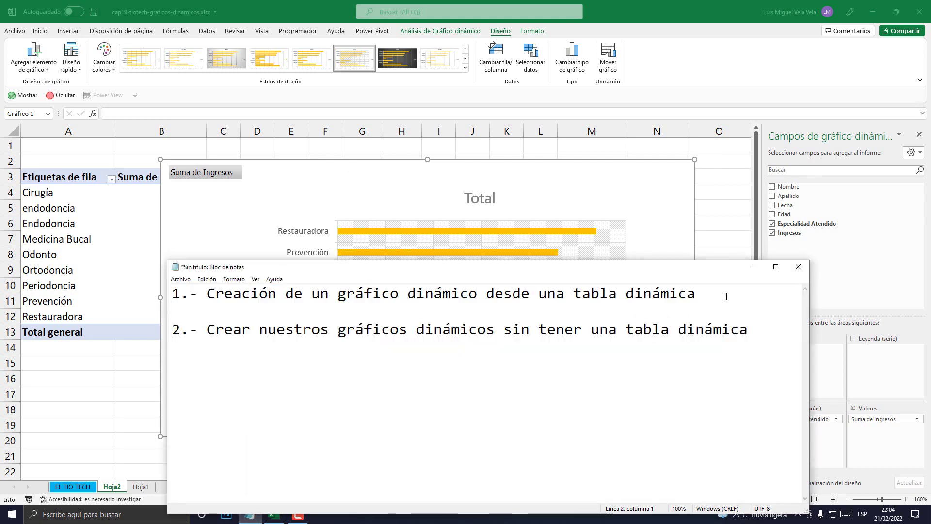
left_click_drag(726, 296, 83, 295)
left_click(274, 169)
left_click_drag(311, 171, 421, 383)
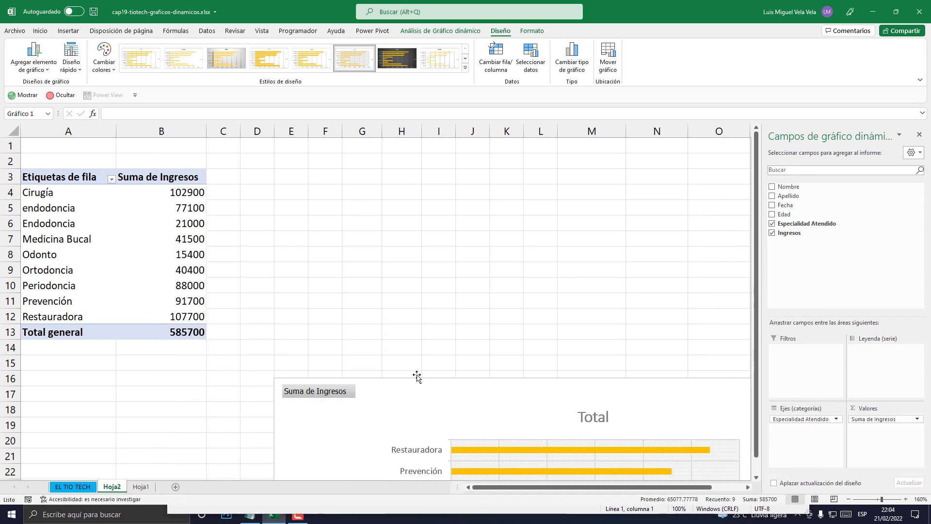
mouse_move(56, 194)
left_mouse_down()
mouse_move(161, 274)
mouse_move(161, 316)
left_mouse_up()
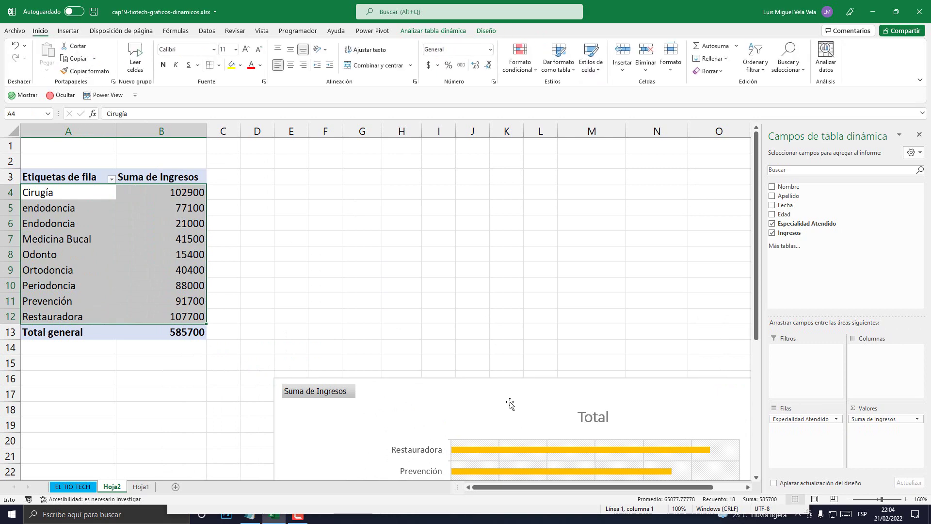
left_click_drag(509, 401, 337, 179)
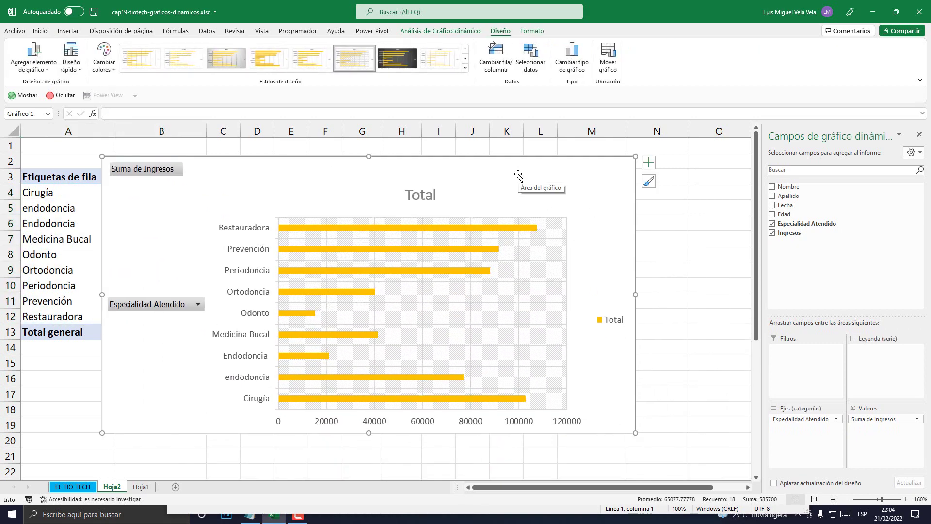
key("Delete")
left_click(295, 236)
Close Excel with No guardar and reopen the chapter workbook from the pivot tables course folder.
right_click(112, 486)
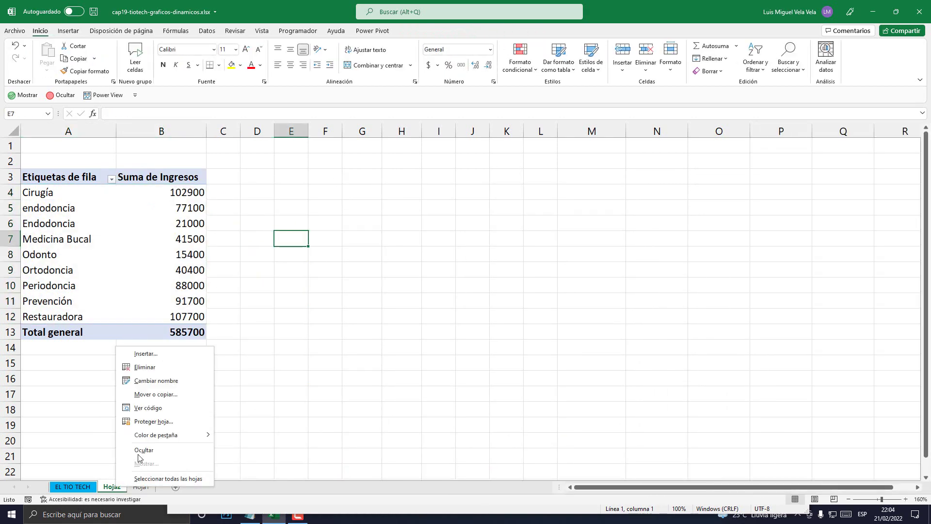
left_click(919, 12)
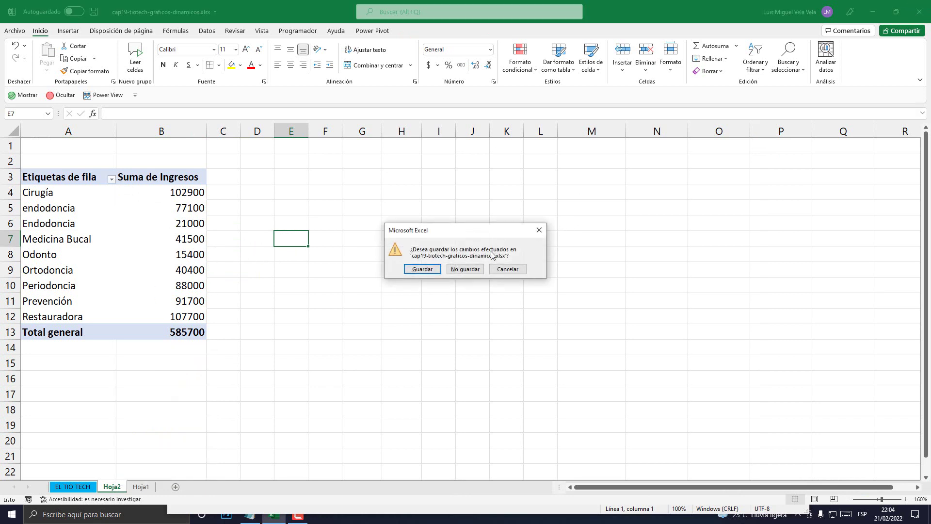
left_click(471, 270)
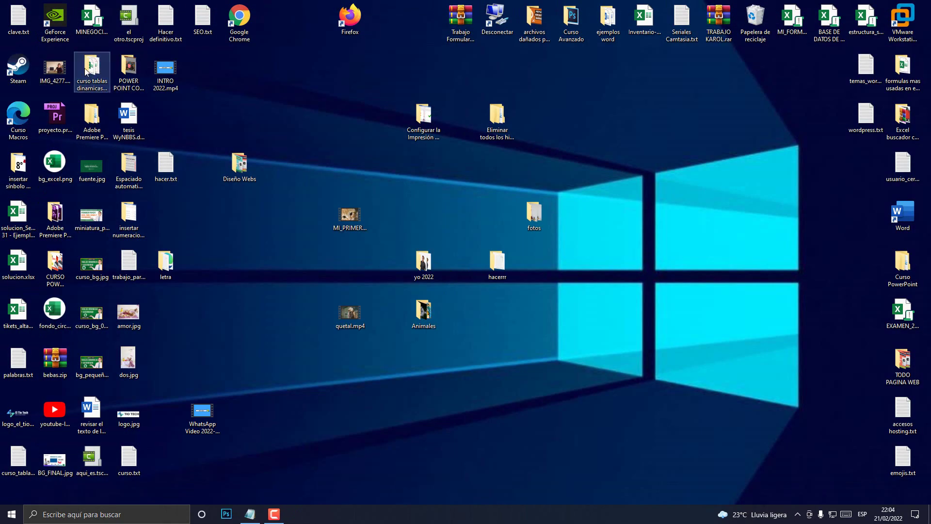
double_click(84, 68)
double_click(127, 406)
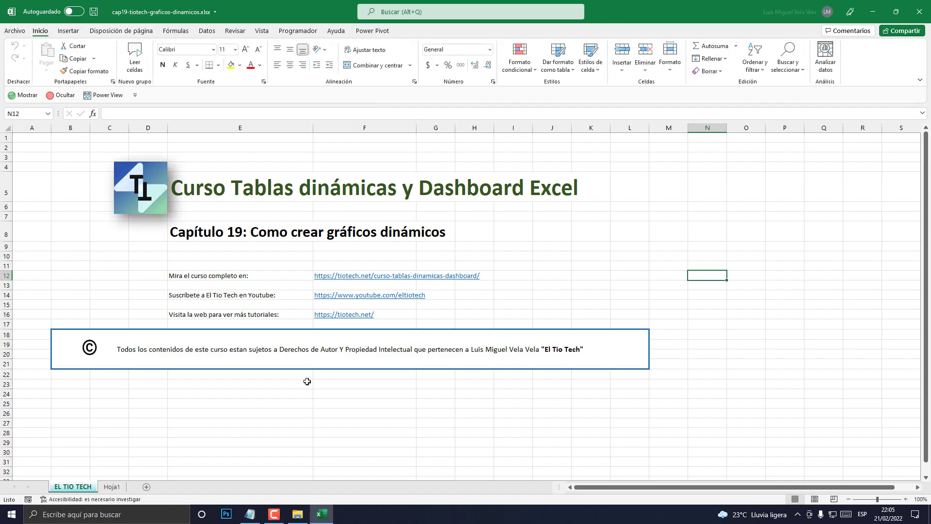
Switch to Hoja1 and highlight the second outline note in Notepad.
left_click(109, 485)
scroll(309, 399, "down", 8)
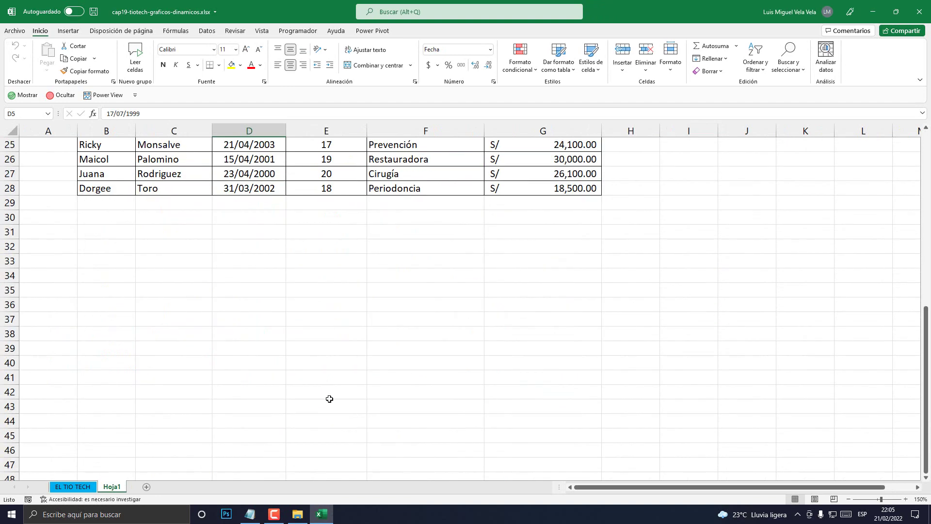
scroll(308, 399, "up", 8)
left_click(250, 514)
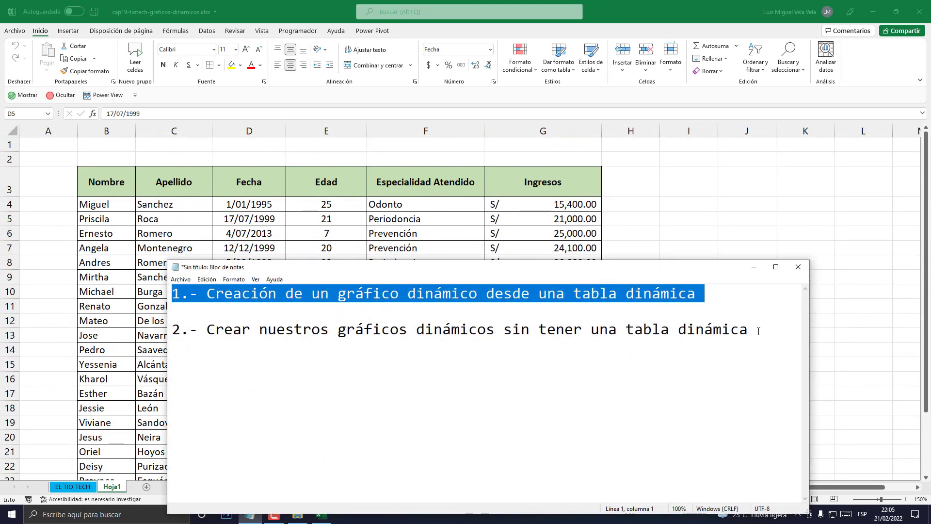
left_click_drag(748, 329, 121, 333)
left_click(311, 334)
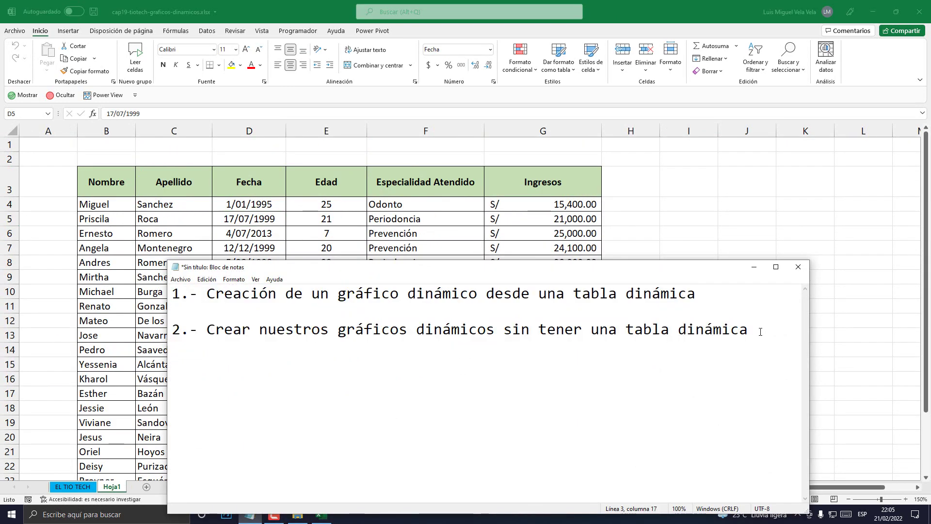
left_click_drag(760, 332, 173, 331)
left_click(335, 377)
left_click_drag(751, 329, 106, 329)
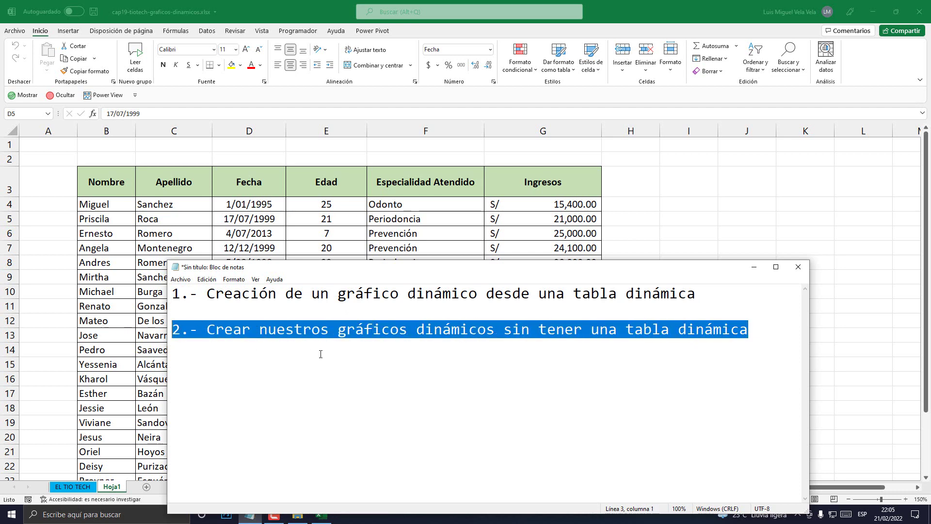
Convert the B3:G28 patient data into a table, keeping 'La tabla tiene encabezados' checked.
left_click(291, 205)
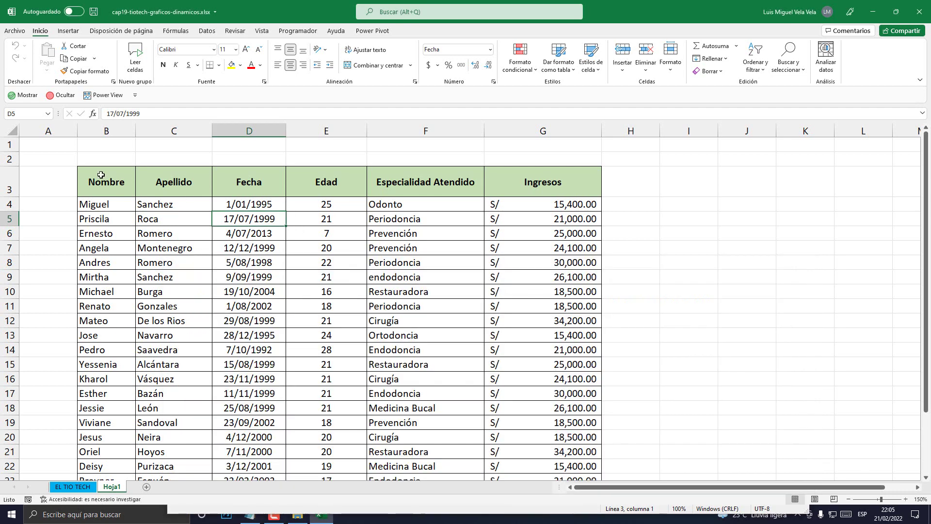
left_click(68, 184)
mouse_move(112, 186)
left_mouse_down()
mouse_move(532, 521)
mouse_move(519, 350)
left_mouse_up()
scroll(508, 332, "up", 5)
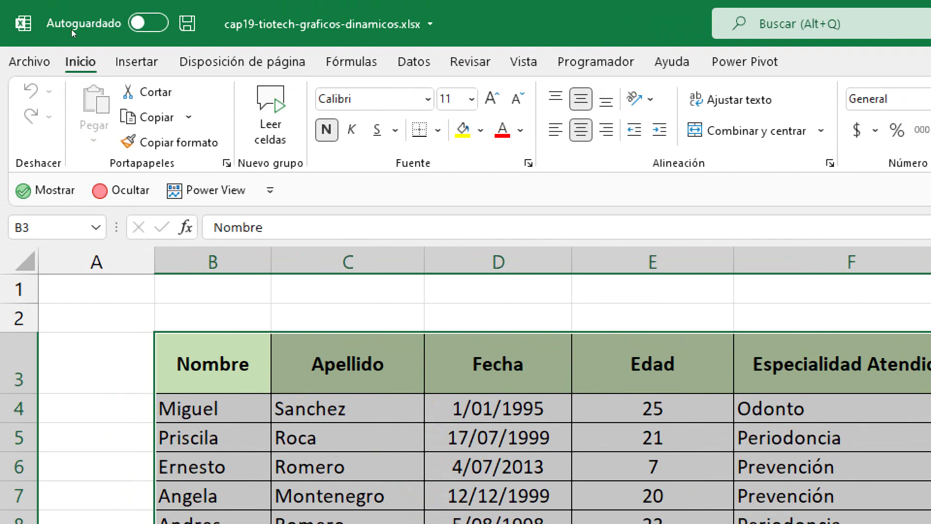
left_click(69, 31)
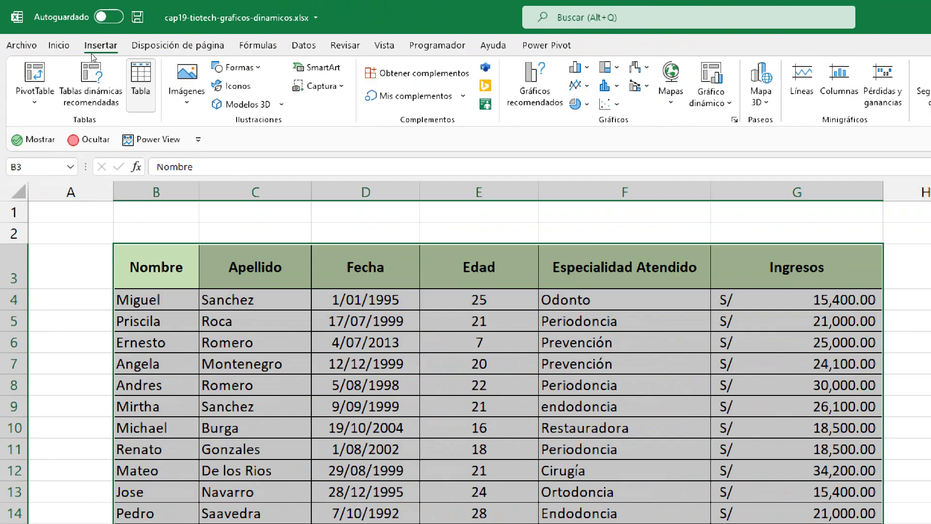
left_click(141, 80)
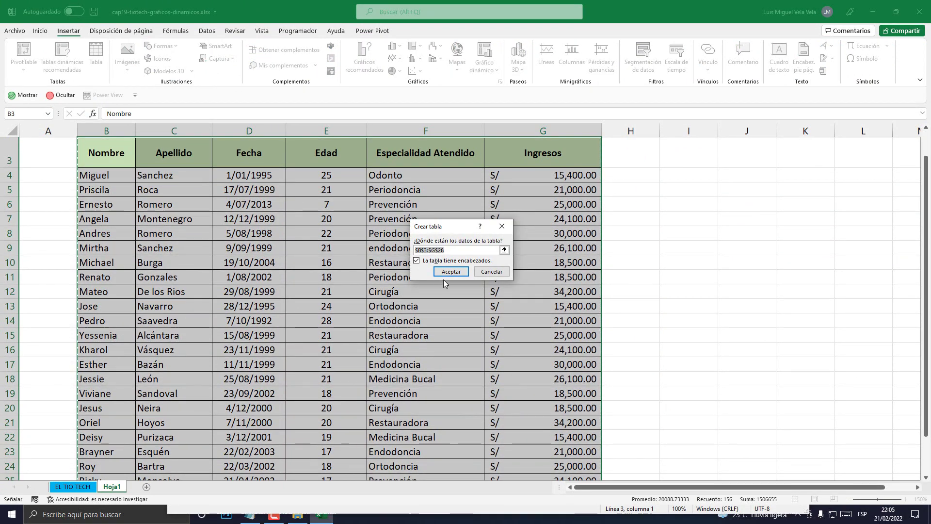
left_click(450, 271)
scroll(380, 249, "up", 1)
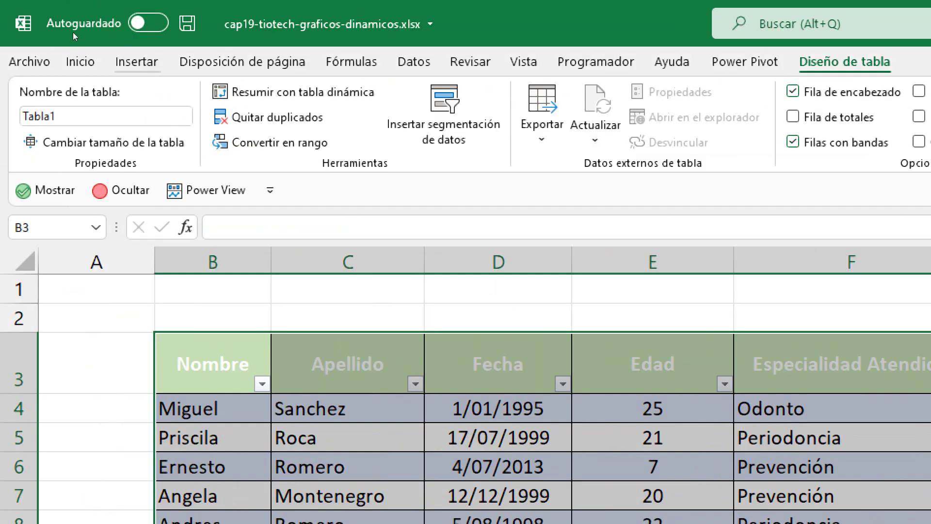
Insert a blank Gráfico dinámico with its pivot table on a new Hoja2 from the data table.
key("alt+b")
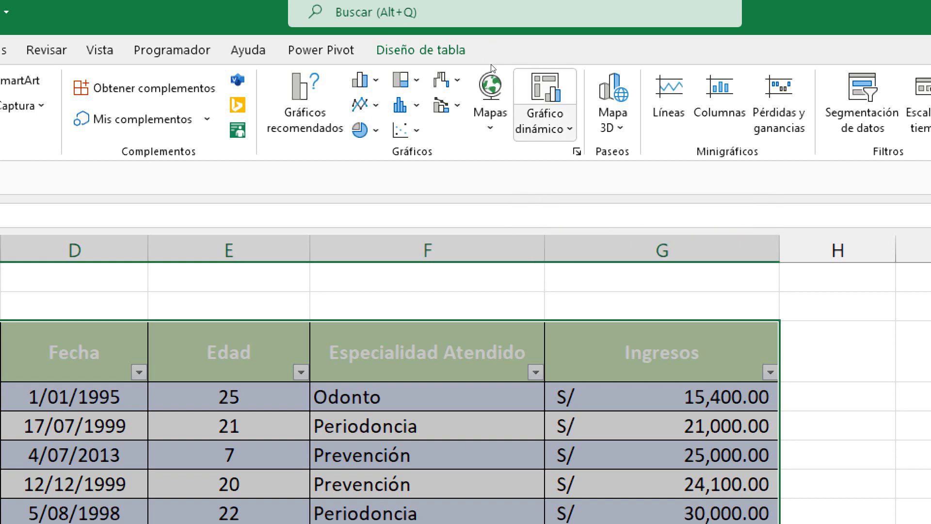
left_click(545, 121)
key("Down")
key("Down")
key("Down")
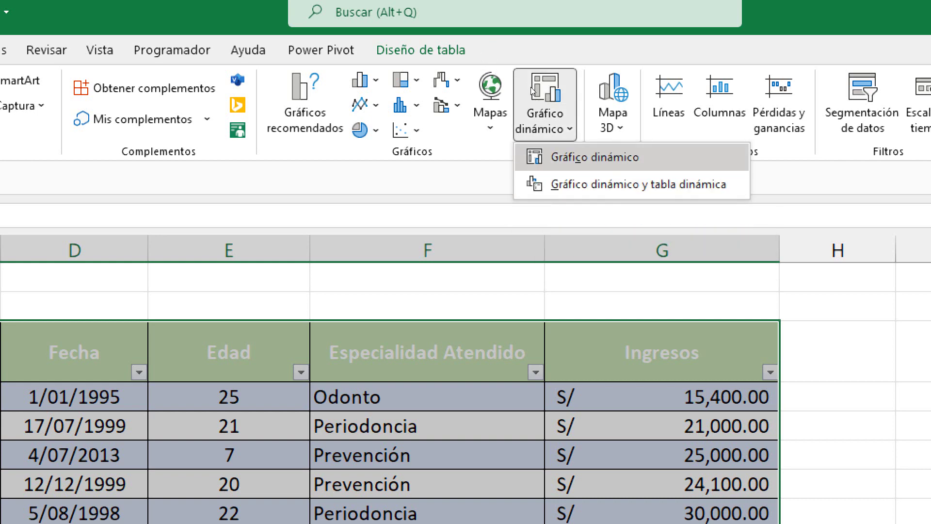
key("Down")
key("Down")
key("Down")
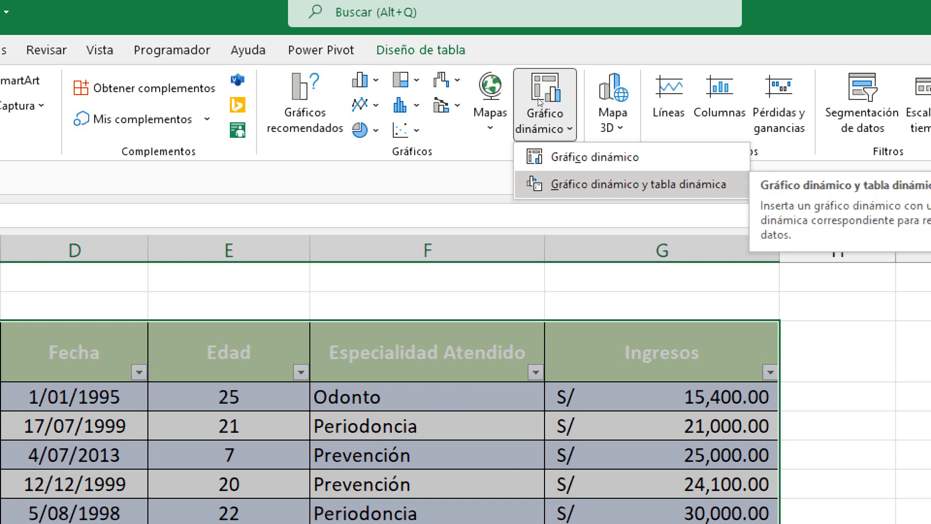
key("Down")
key("Down")
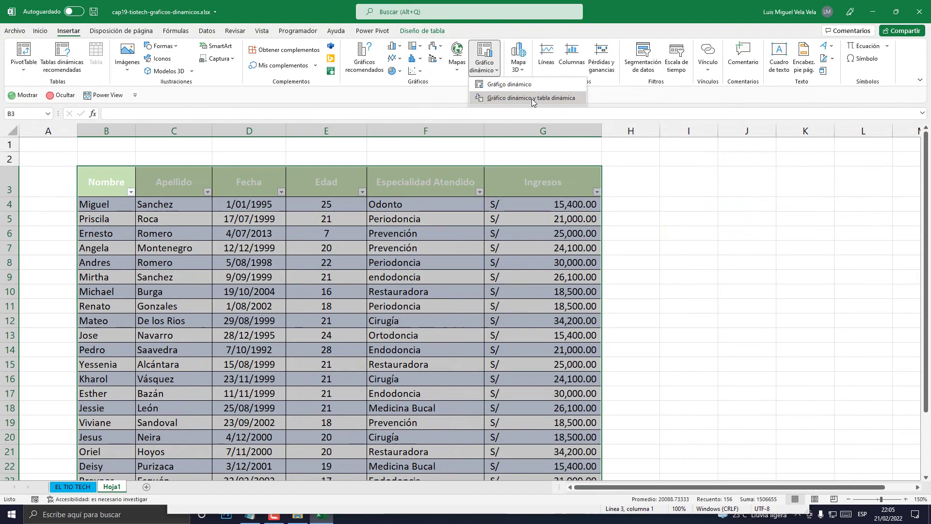
key("Escape")
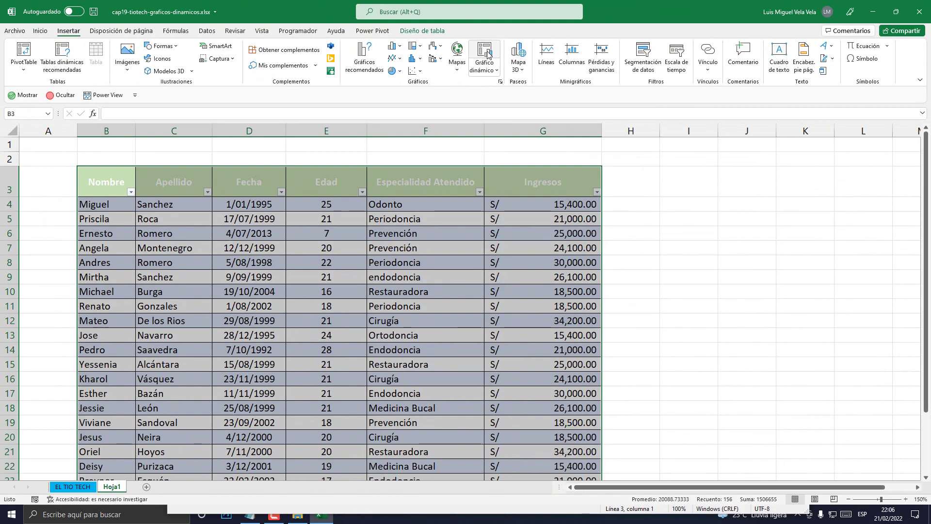
left_click(487, 54)
left_click(495, 310)
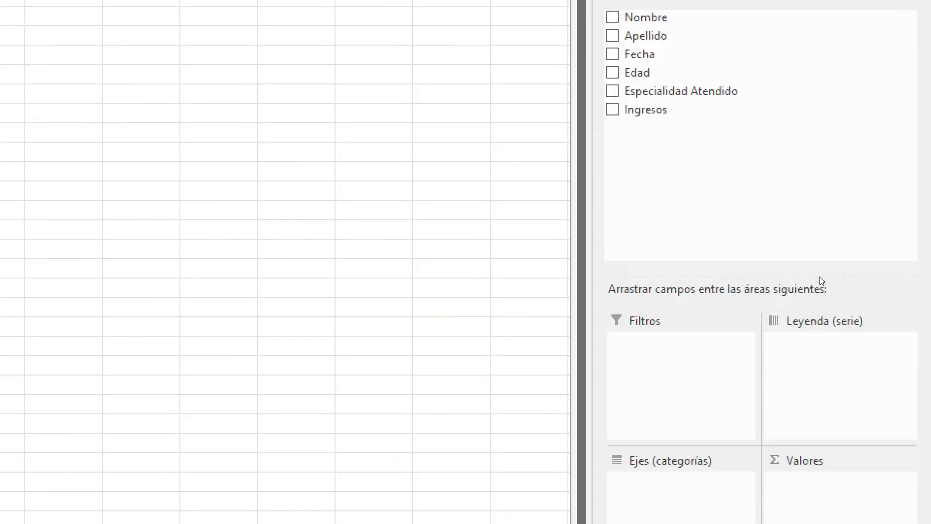
Sum Ingresos by Especialidad Atendido, then resize the chart and place it beside the pivot table.
mouse_move(795, 232)
left_mouse_down()
mouse_move(928, 446)
mouse_move(882, 426)
left_mouse_up()
mouse_move(820, 146)
left_mouse_down()
mouse_move(799, 223)
mouse_move(816, 363)
mouse_move(807, 436)
left_mouse_up()
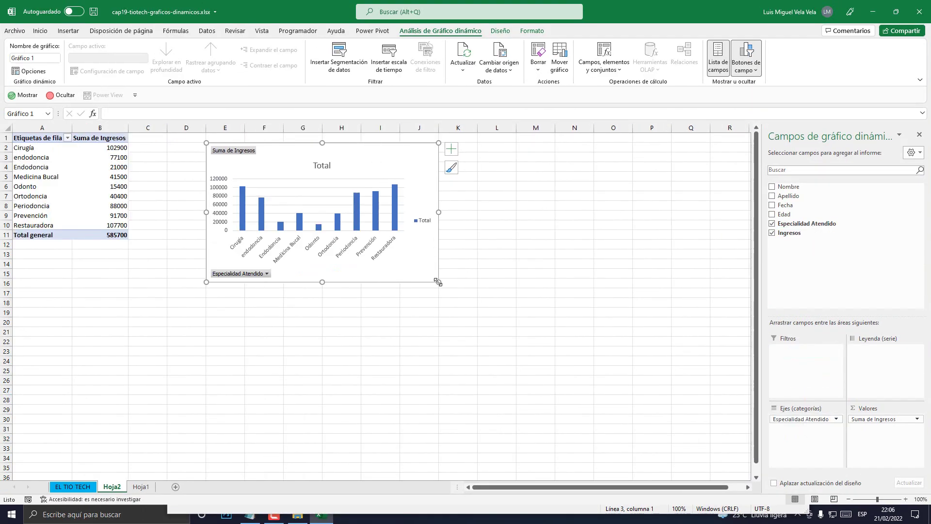
left_click_drag(438, 283, 631, 376)
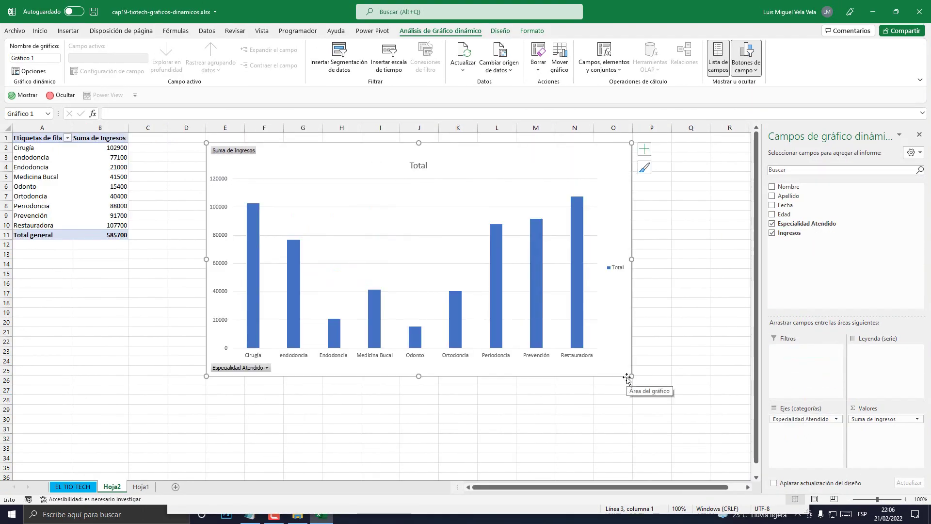
left_click(905, 499)
left_click(905, 498)
left_click(905, 499)
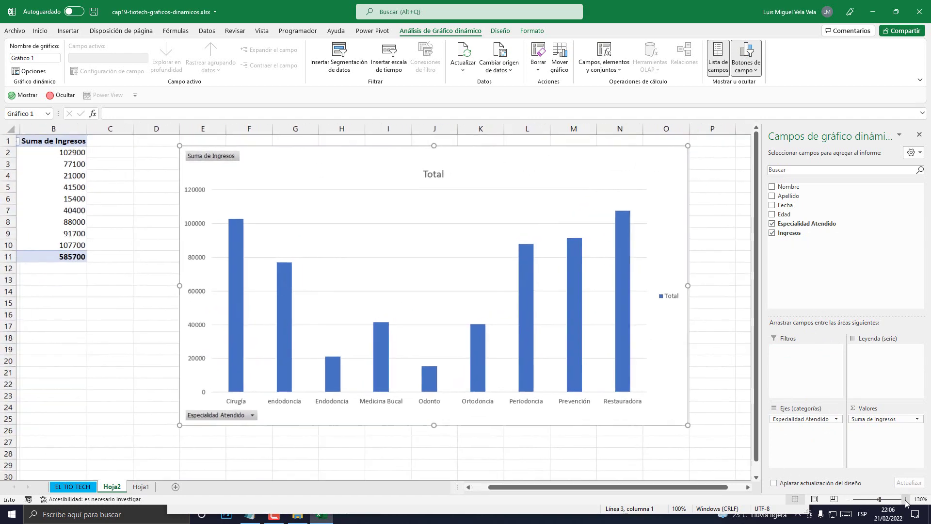
left_click(906, 499)
left_click_drag(711, 444, 556, 378)
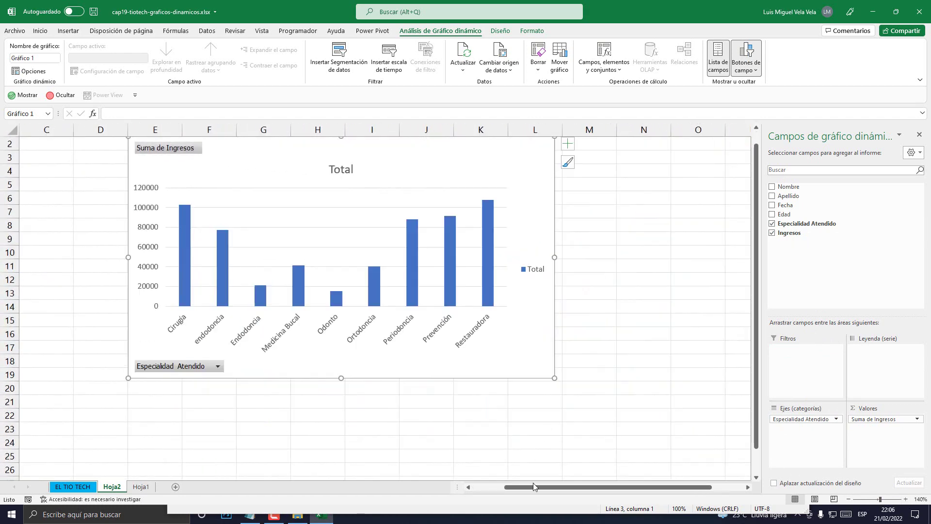
left_click_drag(533, 486, 501, 486)
scroll(390, 213, "up", 1)
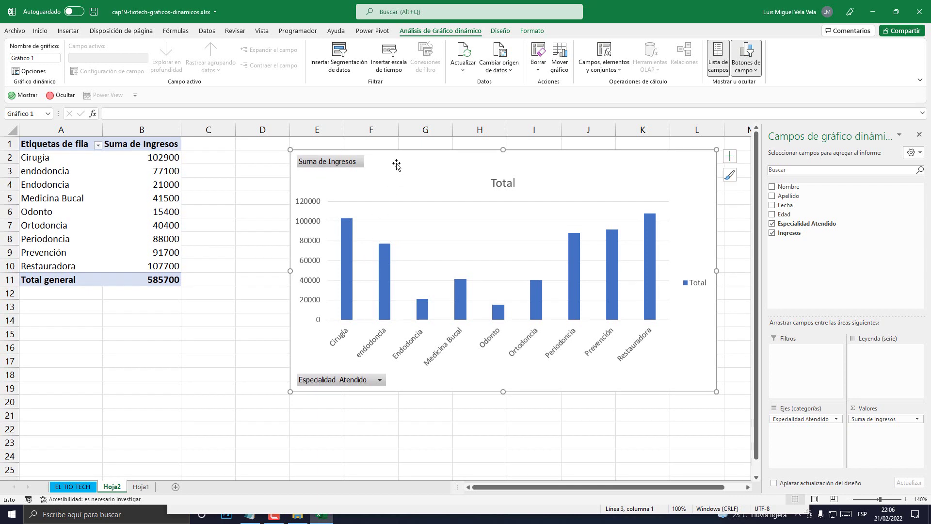
left_click_drag(397, 165, 300, 159)
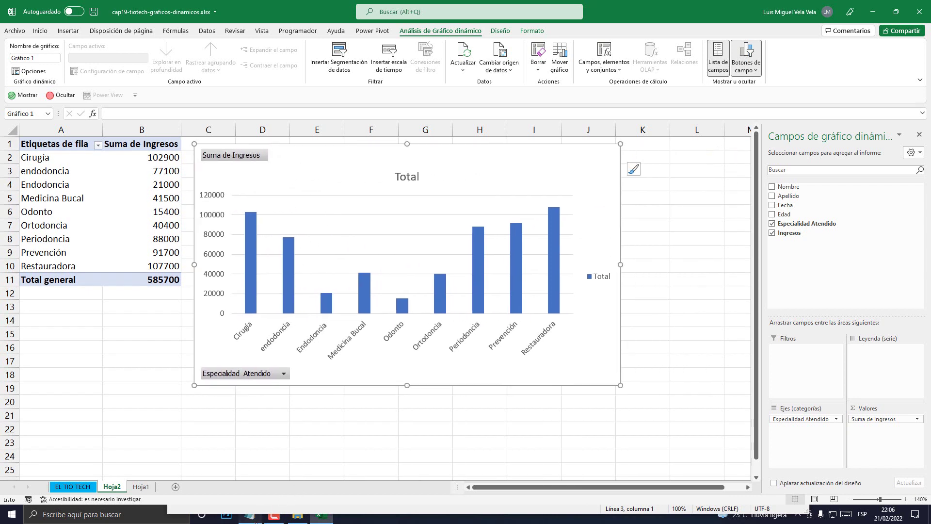
Highlight line 1 in Notepad, minimize Notepad, and return to the Hoja2 pivot chart with Insertar selected.
left_click_drag(704, 293, 172, 293)
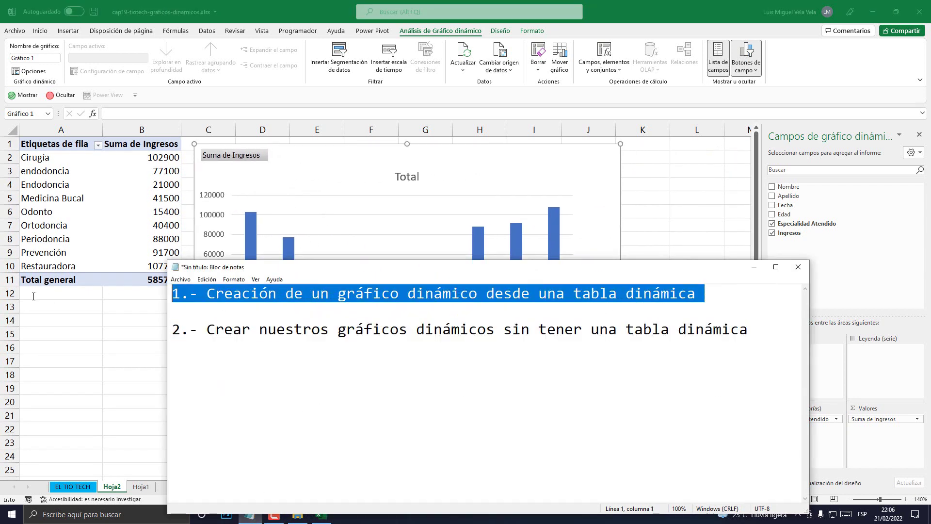
key("Down")
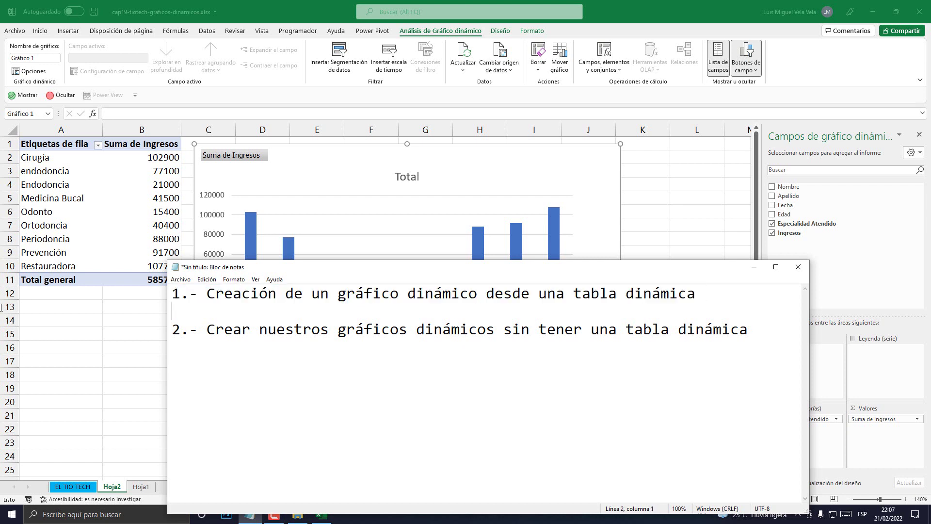
key("alt+Tab")
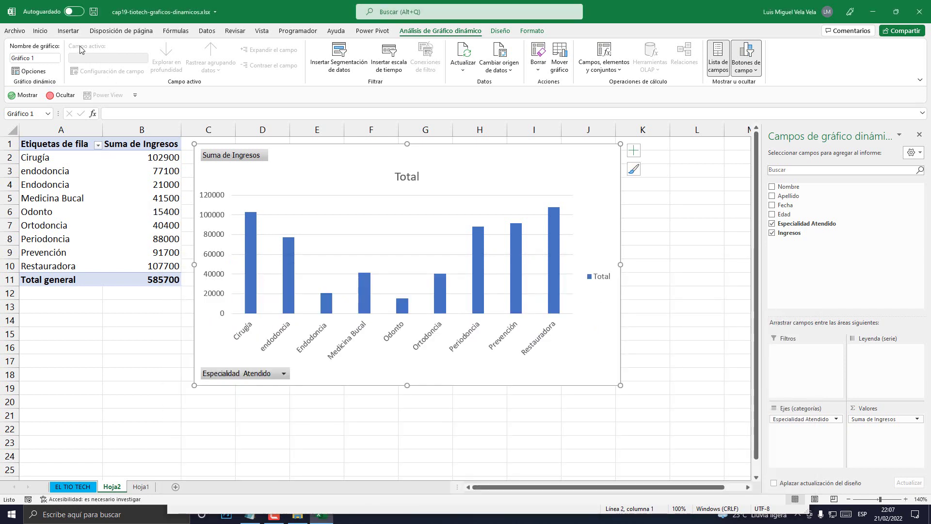
left_click(68, 31)
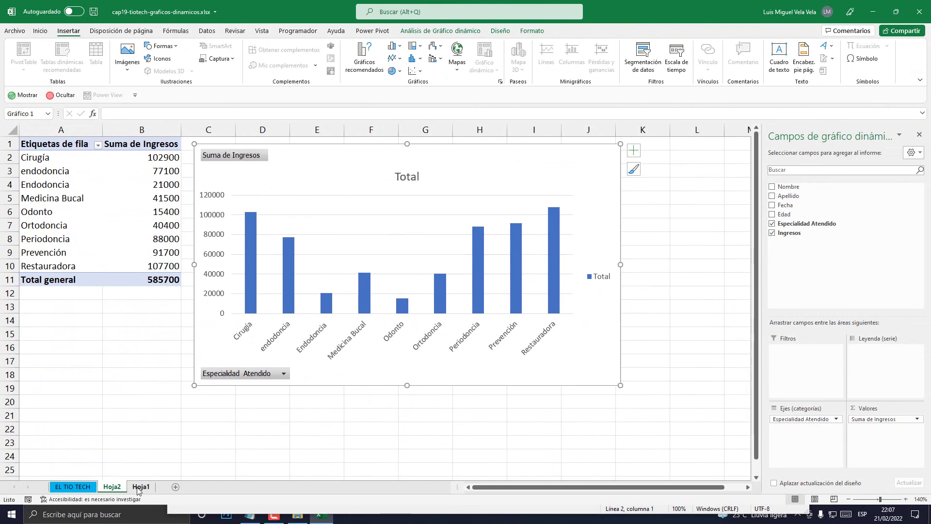
After checking the Hoja1 source table, move the Hoja2 pivot chart slightly down and right.
left_click(141, 487)
scroll(272, 275, "down", 4)
scroll(351, 370, "up", 5)
left_click(326, 306)
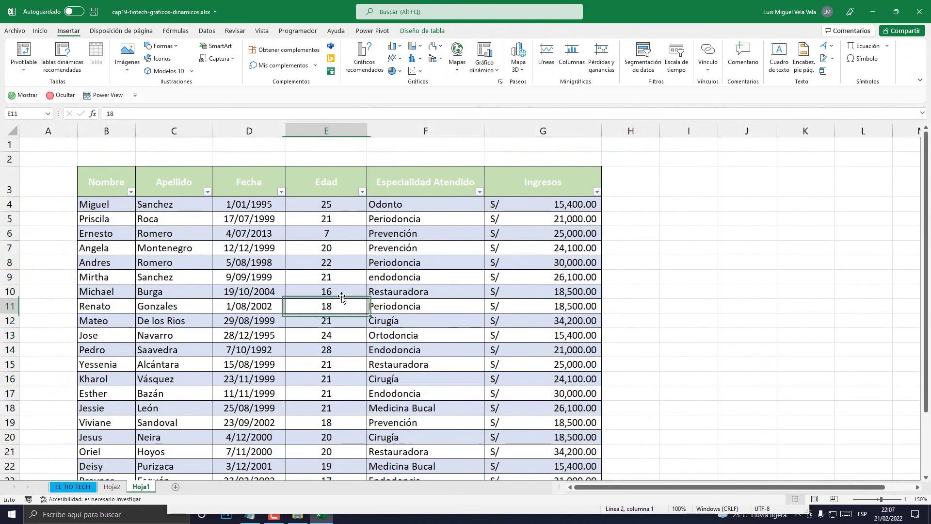
left_click_drag(113, 176, 504, 452)
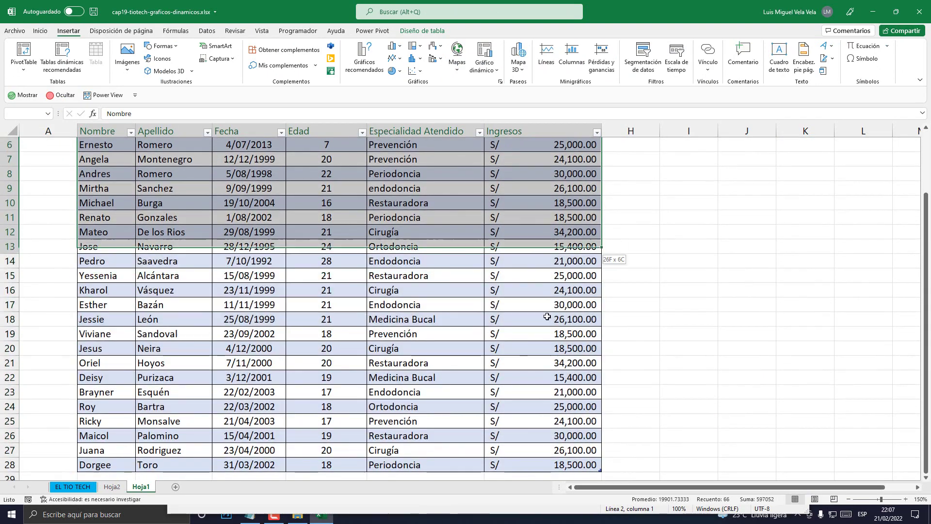
left_click(112, 486)
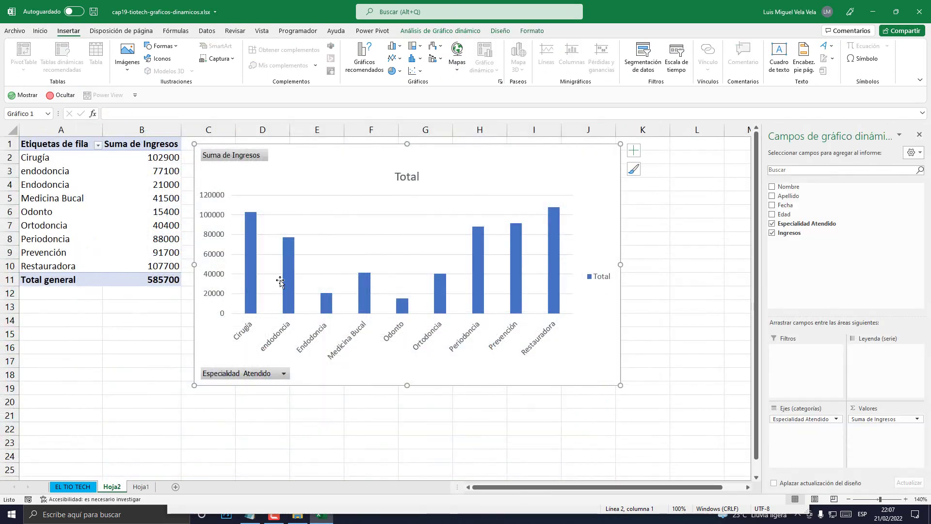
left_click_drag(301, 156, 309, 174)
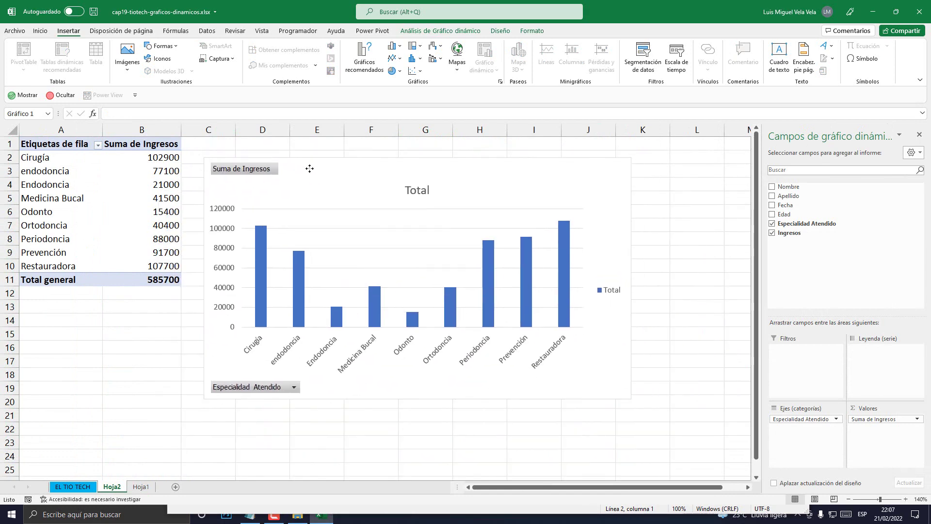